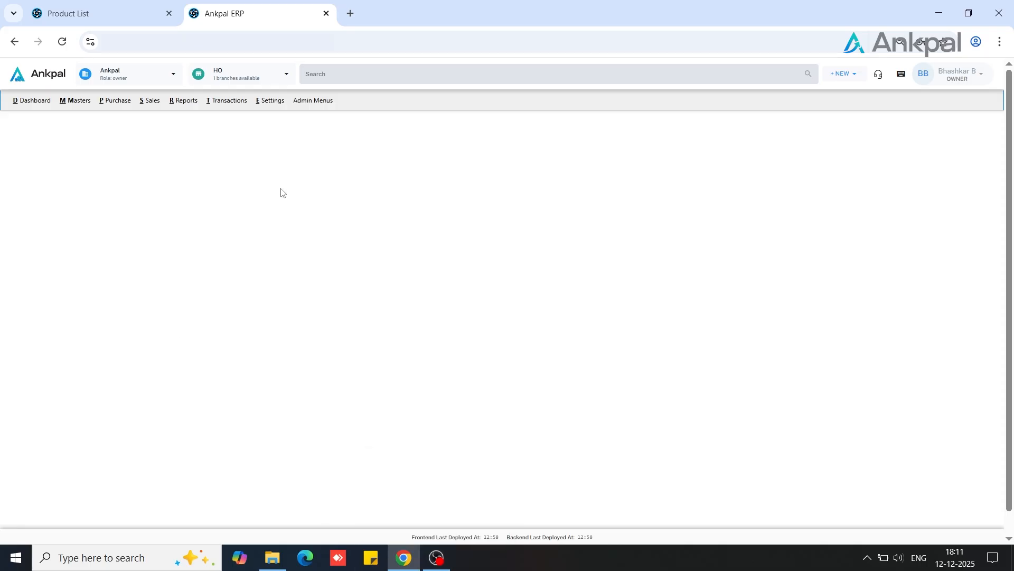
Open the voucher wizard preferences from the settings
{"action": "left_click", "coordinate": [273, 101]}
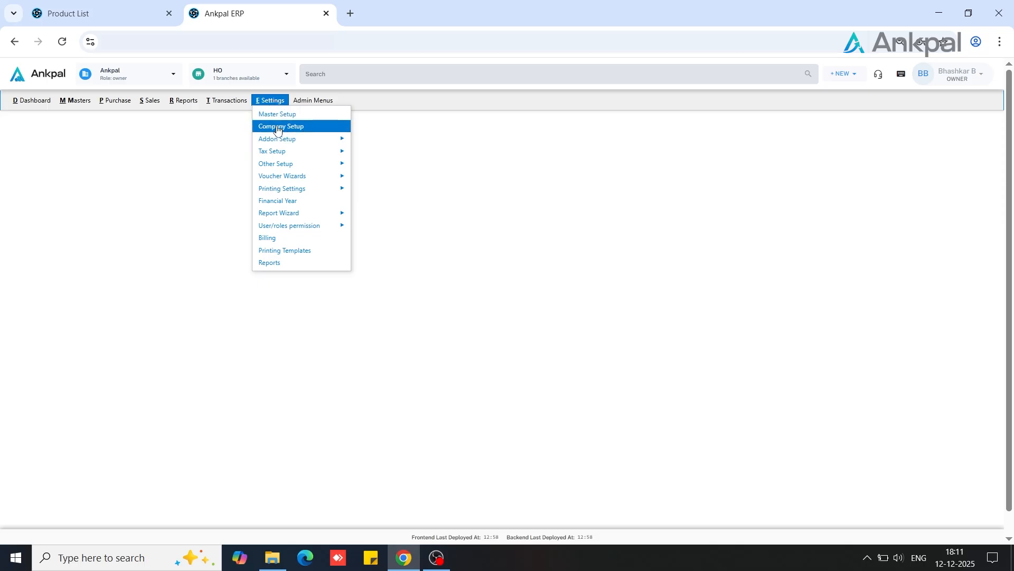
{"action": "mouse_move", "coordinate": [287, 177]}
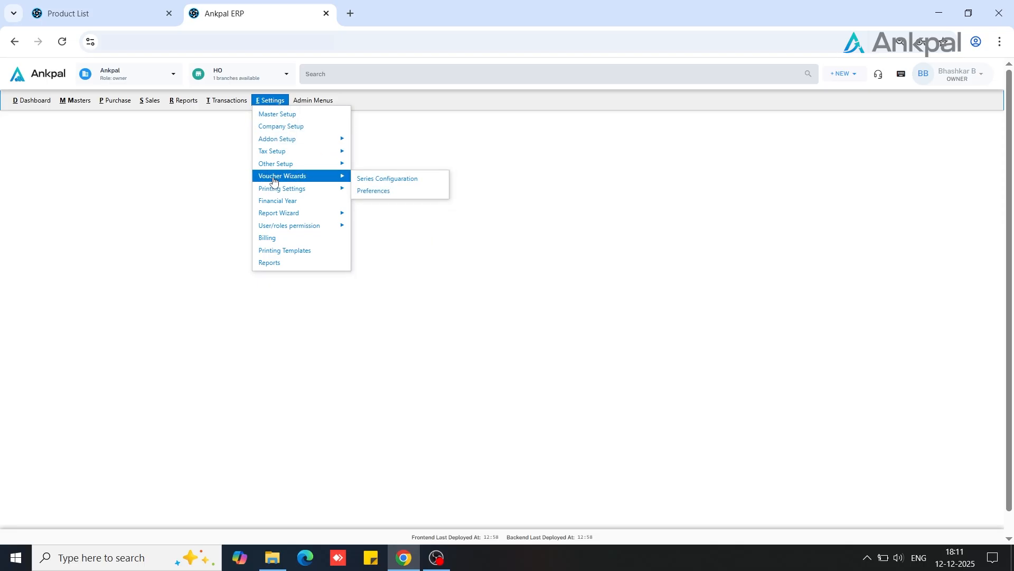
{"action": "left_click", "coordinate": [373, 191]}
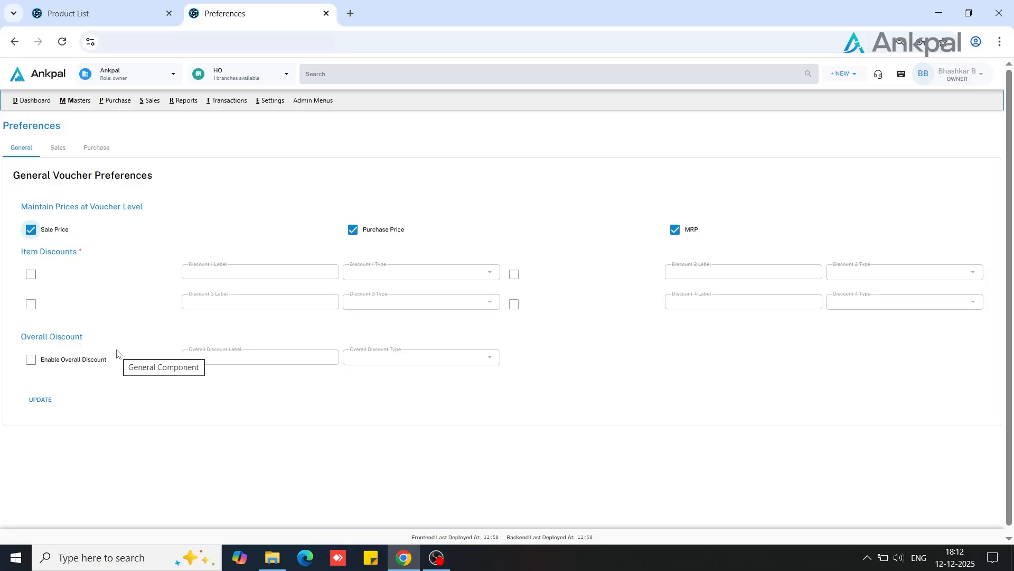
Enable the first item discount, label it "Discount 1" and set its type to % On Price
{"action": "left_click", "coordinate": [31, 274]}
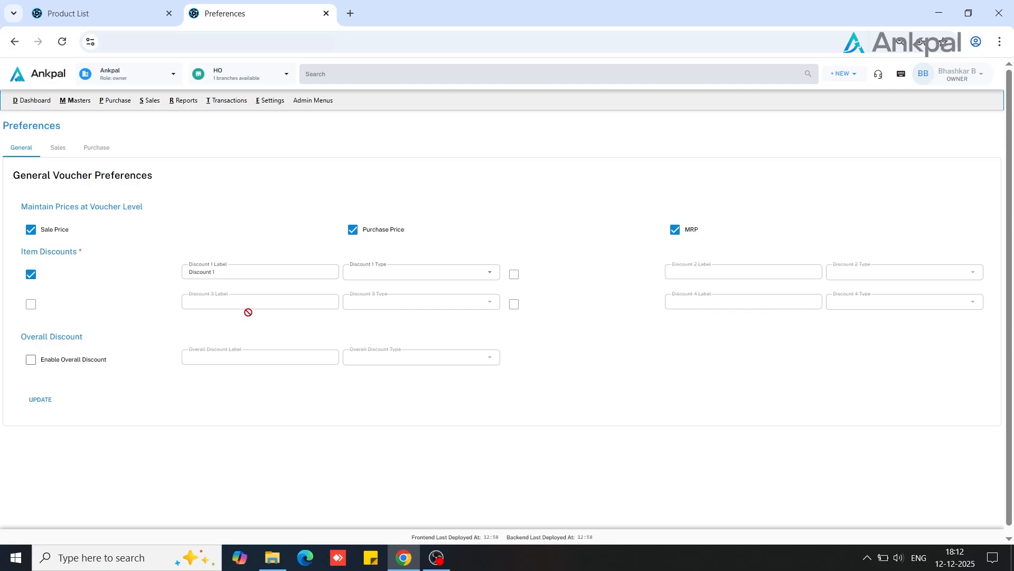
{"action": "left_click", "coordinate": [275, 274]}
{"action": "key", "text": "BackSpace"}
{"action": "key", "text": "BackSpace"}
{"action": "key", "text": "BackSpace"}
{"action": "key", "text": "BackSpace"}
{"action": "type", "text": "D"}
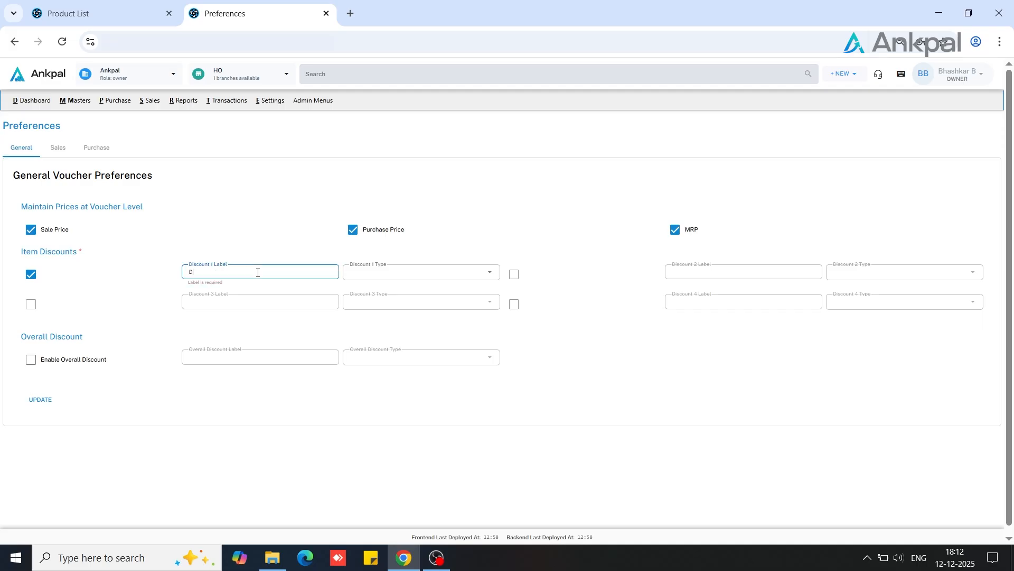
{"action": "type", "text": "iscount 1"}
{"action": "left_click", "coordinate": [363, 276]}
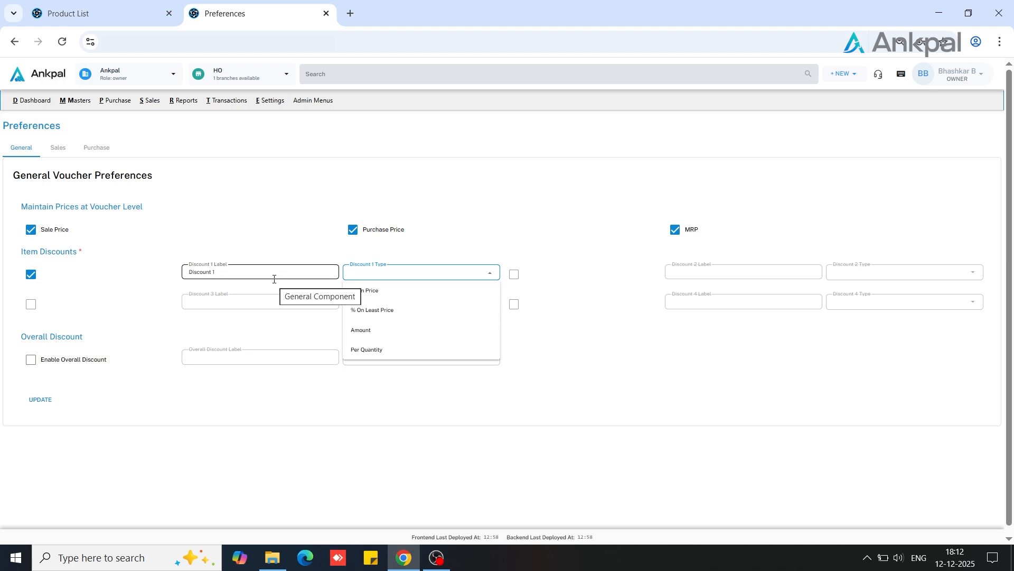
{"action": "left_click", "coordinate": [363, 299]}
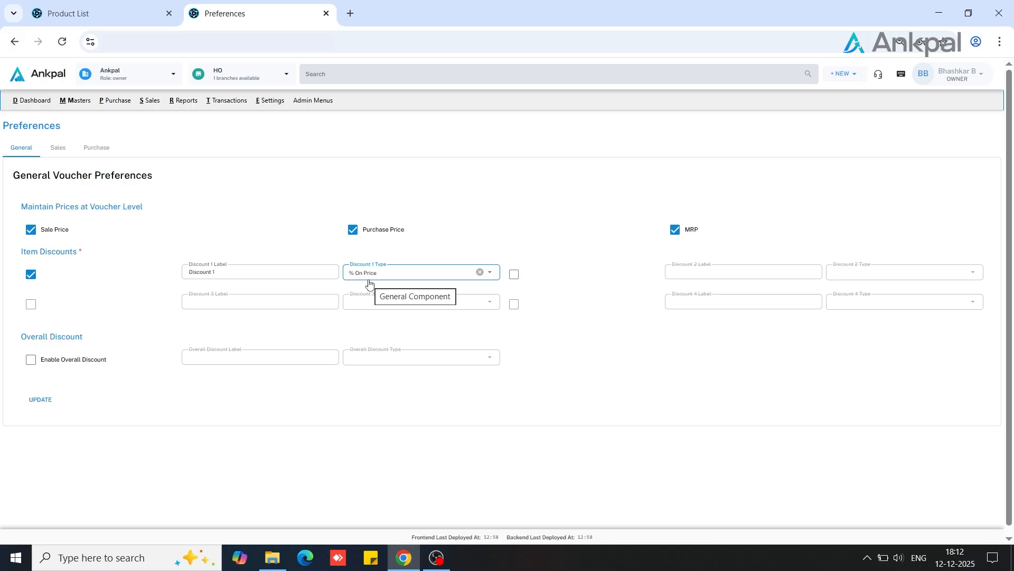
Enable the second item discount with its default label and set its type to % On Least Price
{"action": "left_click", "coordinate": [514, 279]}
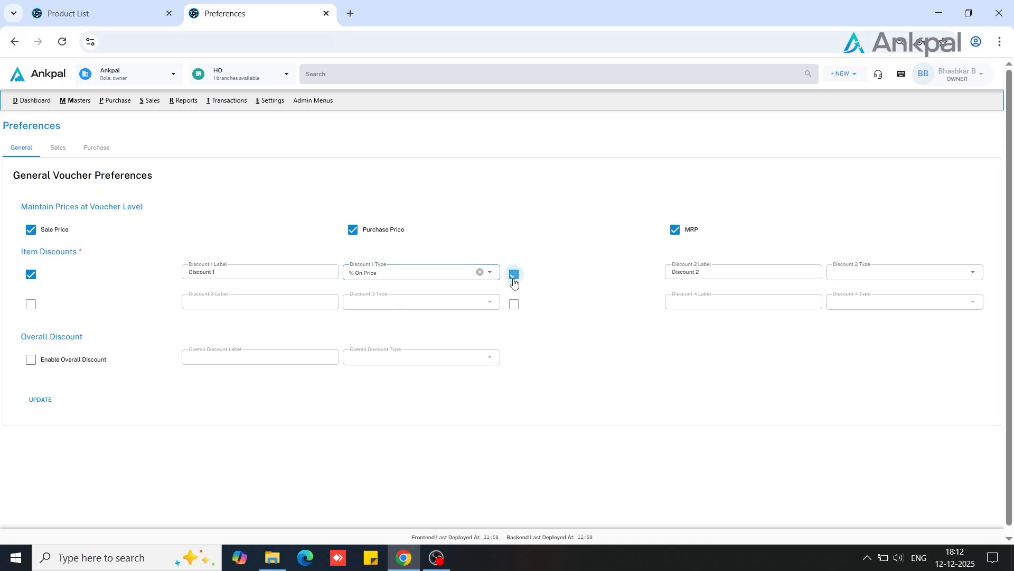
{"action": "left_click", "coordinate": [790, 276]}
{"action": "left_click", "coordinate": [864, 283]}
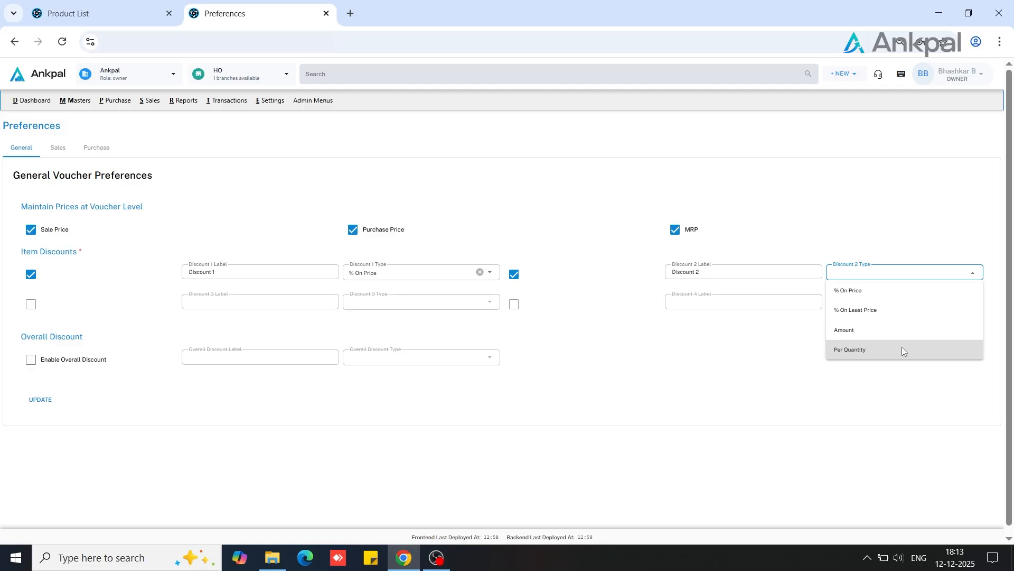
{"action": "left_click", "coordinate": [853, 311]}
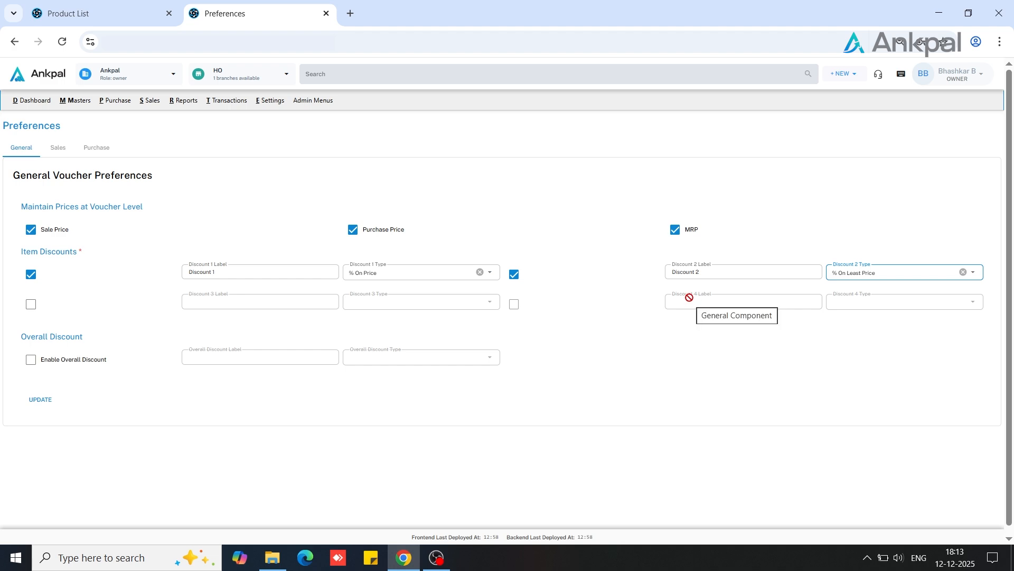
Enable the third item discount with its default label and set its type to Amount
{"action": "left_click", "coordinate": [30, 304]}
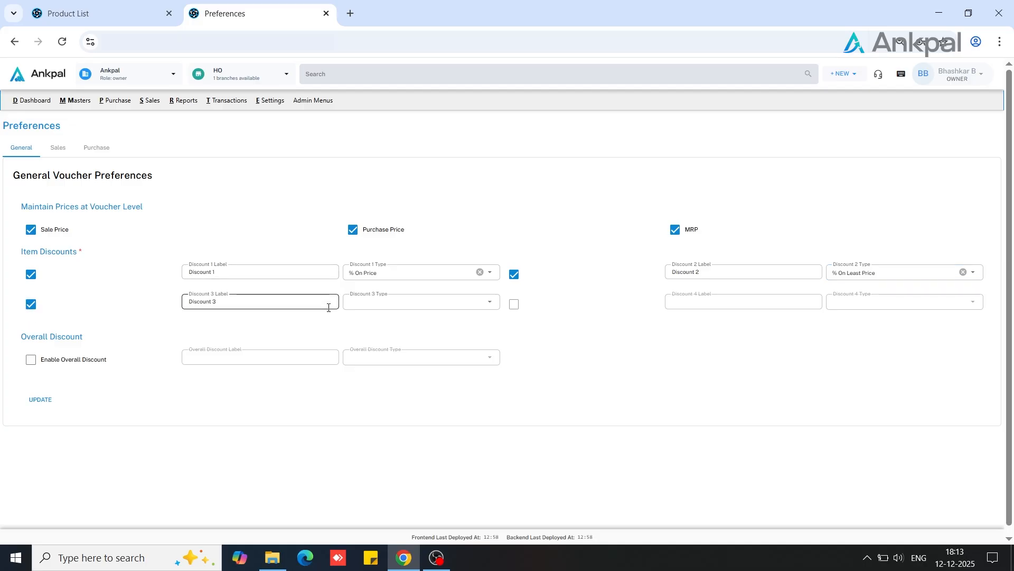
{"action": "left_click", "coordinate": [364, 307]}
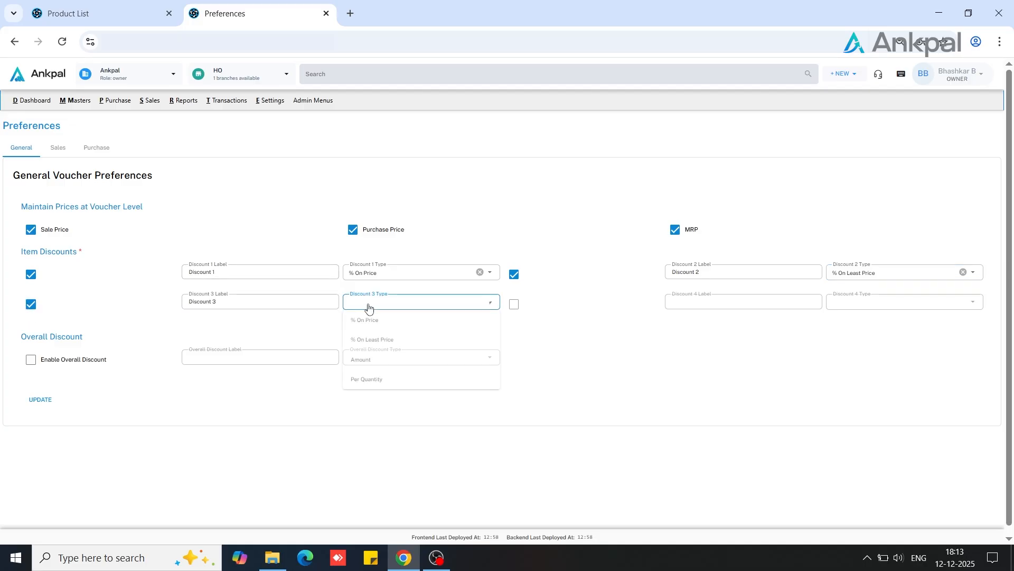
{"action": "left_click", "coordinate": [375, 339]}
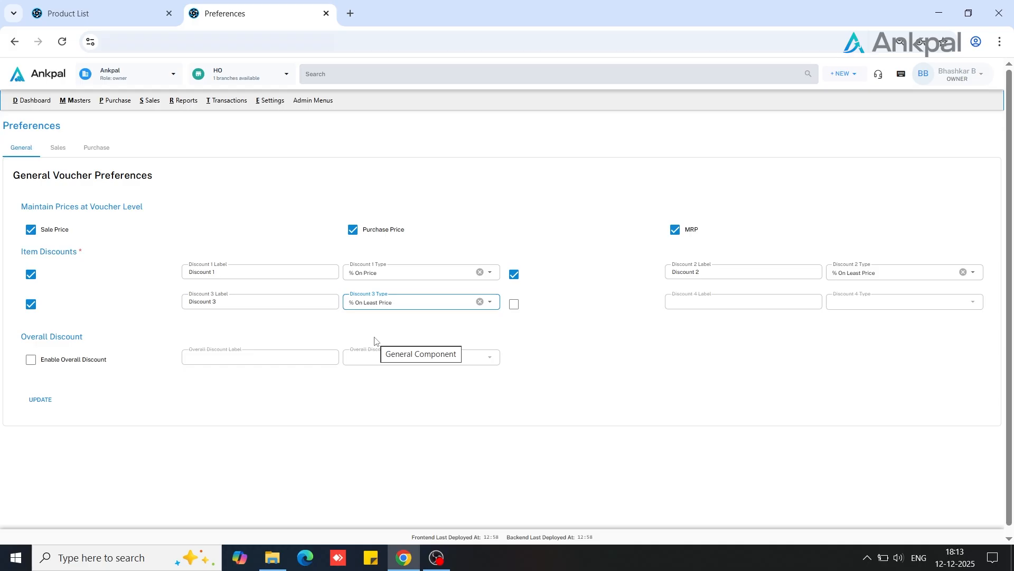
{"action": "left_click", "coordinate": [449, 306]}
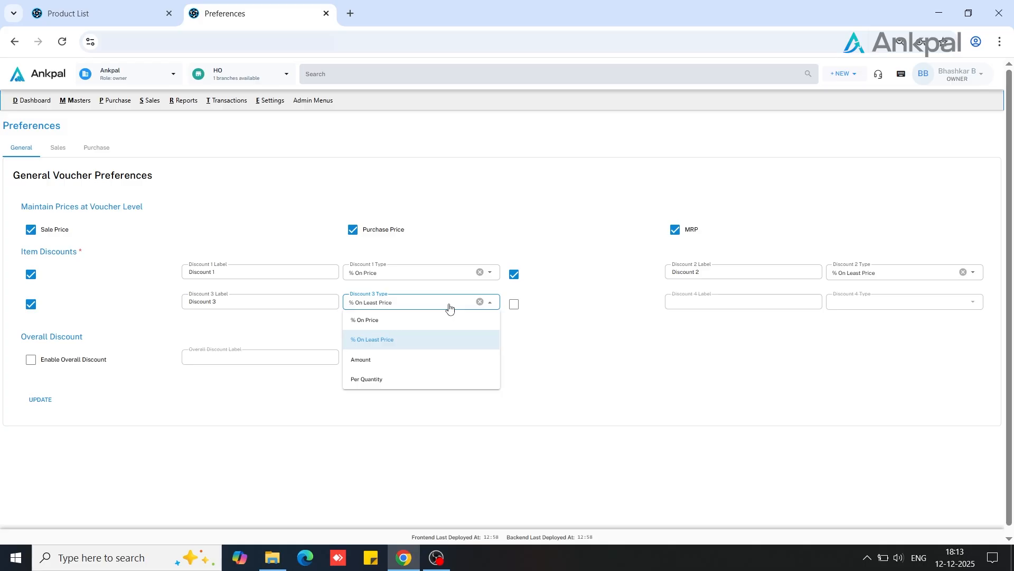
{"action": "left_click", "coordinate": [363, 360]}
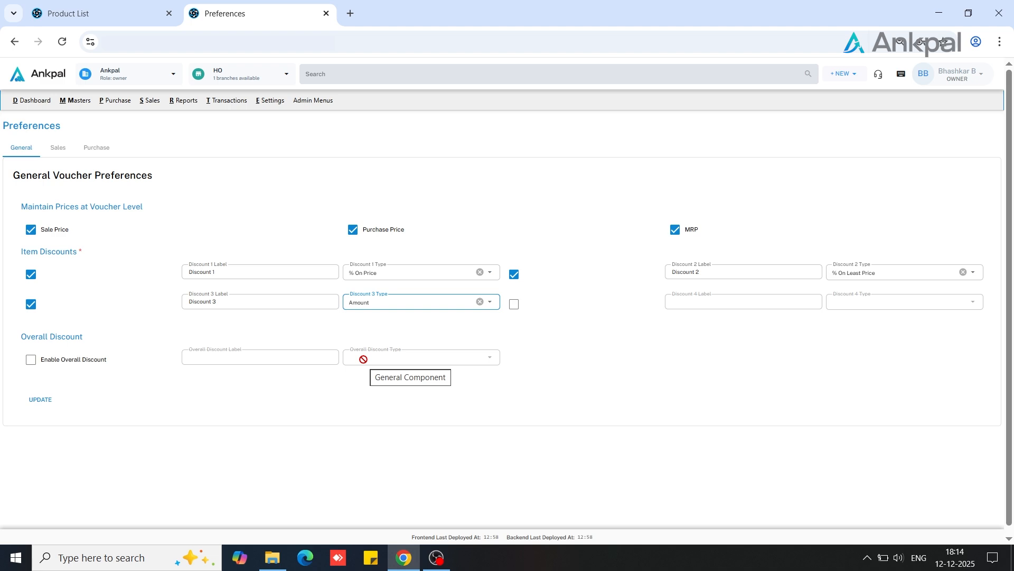
Enable the fourth item discount with its default label and set its type to Per Quantity
{"action": "left_click", "coordinate": [514, 305]}
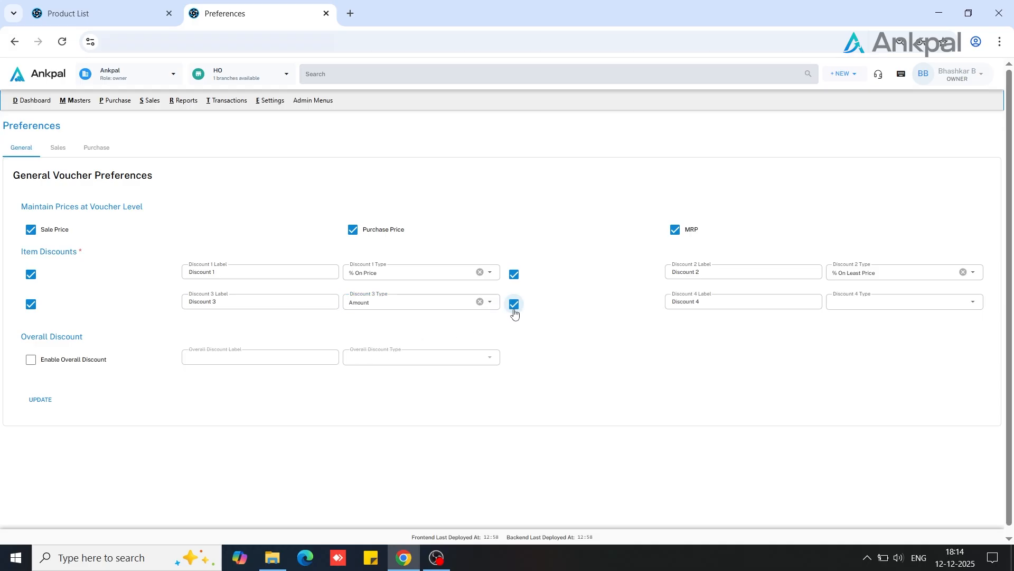
{"action": "left_click", "coordinate": [844, 304]}
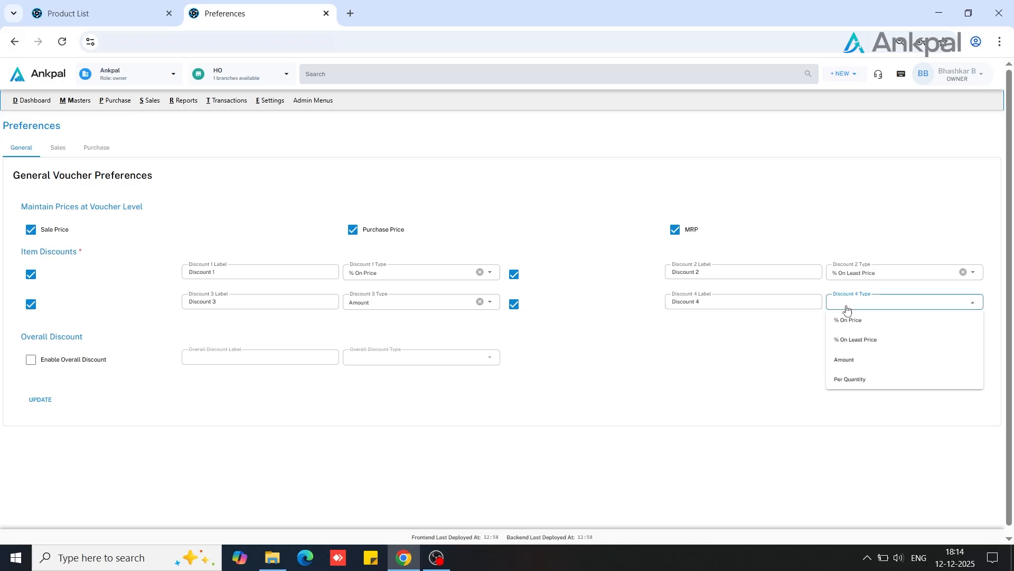
{"action": "left_click", "coordinate": [845, 384]}
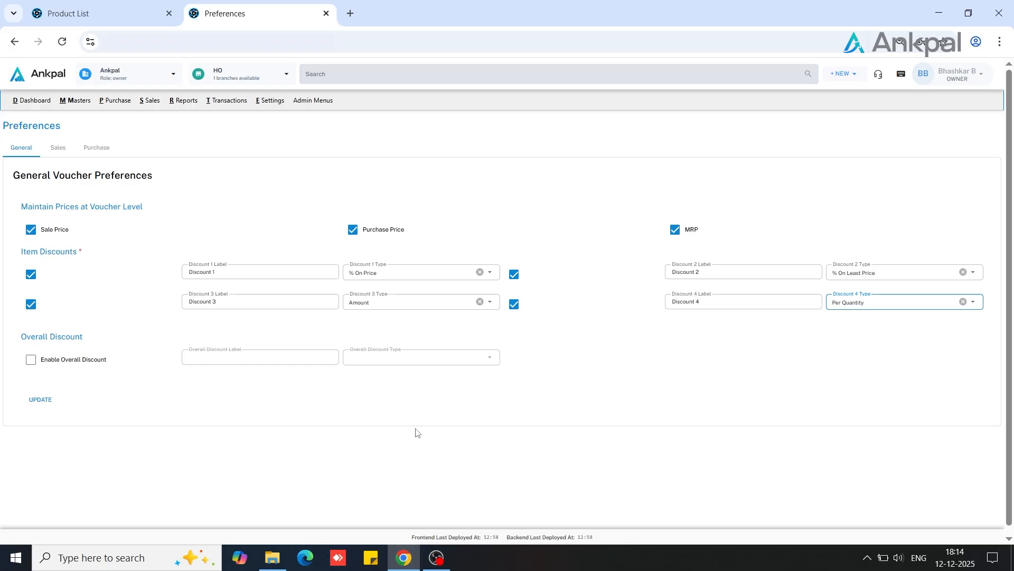
Enable the overall discount as a Percentage applicable on After Discount, and save the general voucher preferences
{"action": "left_click", "coordinate": [30, 360]}
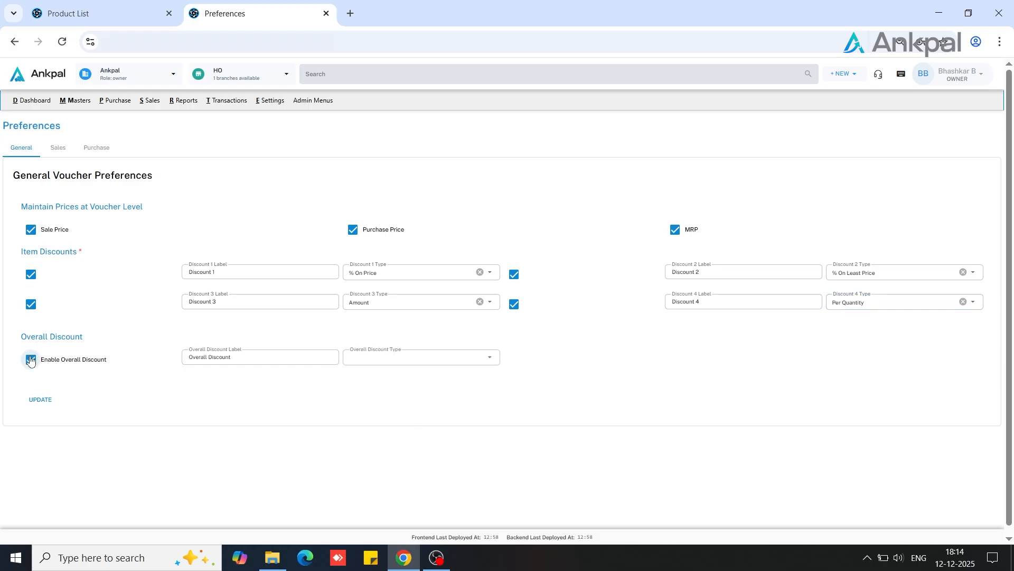
{"action": "left_click", "coordinate": [279, 357]}
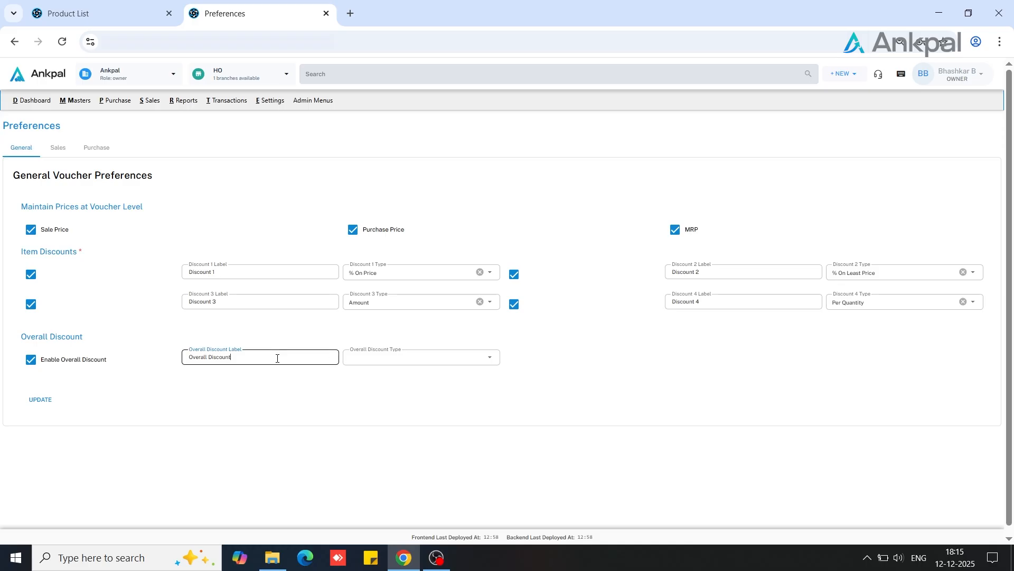
{"action": "left_click", "coordinate": [368, 356]}
{"action": "left_click", "coordinate": [379, 361]}
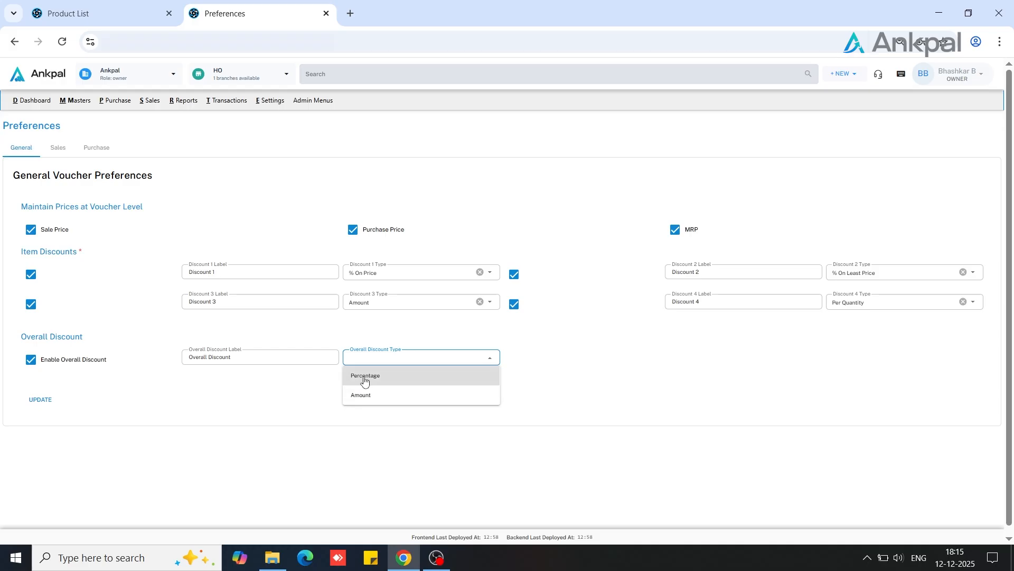
{"action": "left_click", "coordinate": [365, 376]}
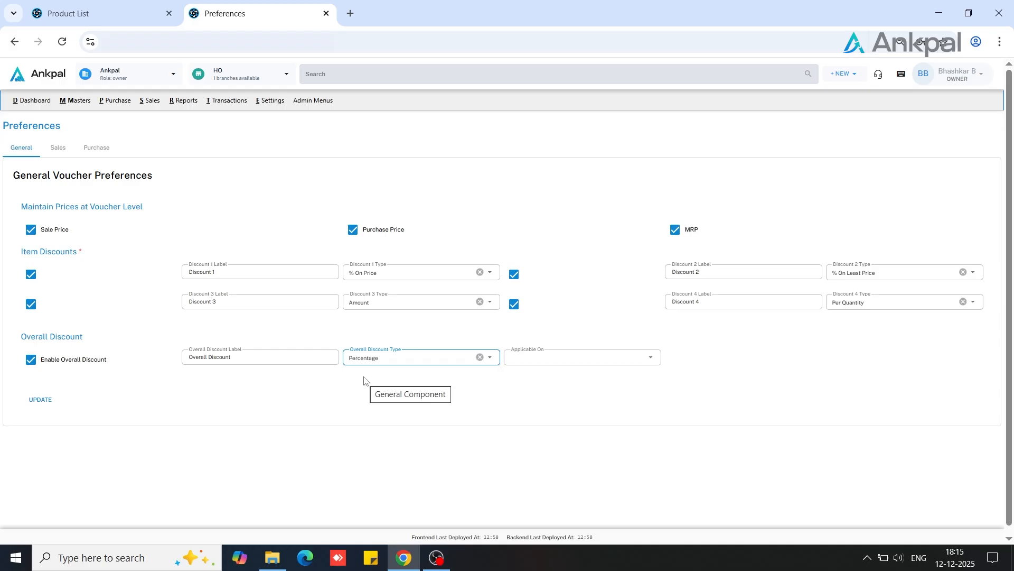
{"action": "left_click", "coordinate": [401, 361]}
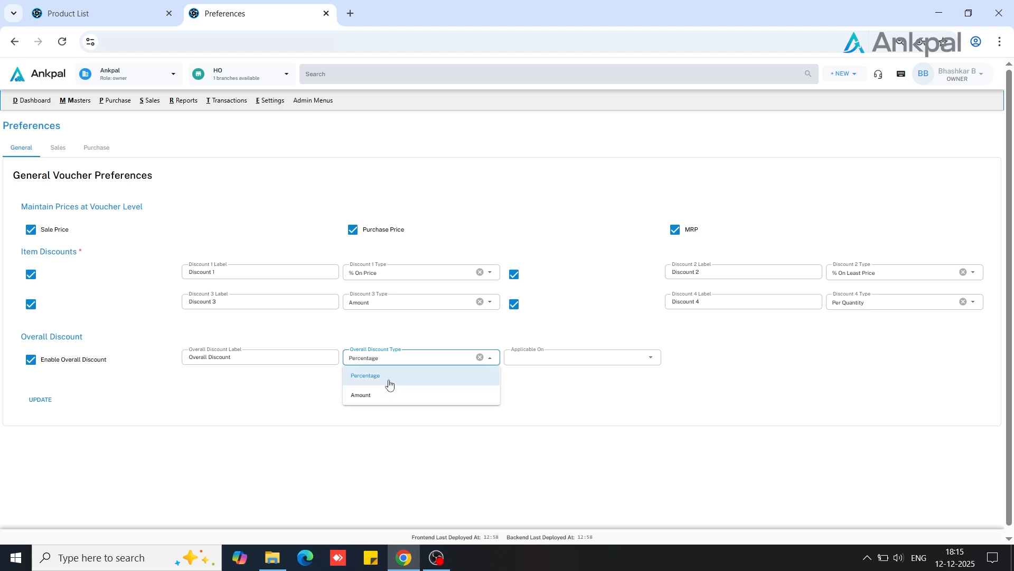
{"action": "left_click", "coordinate": [390, 383]}
{"action": "left_click", "coordinate": [521, 365]}
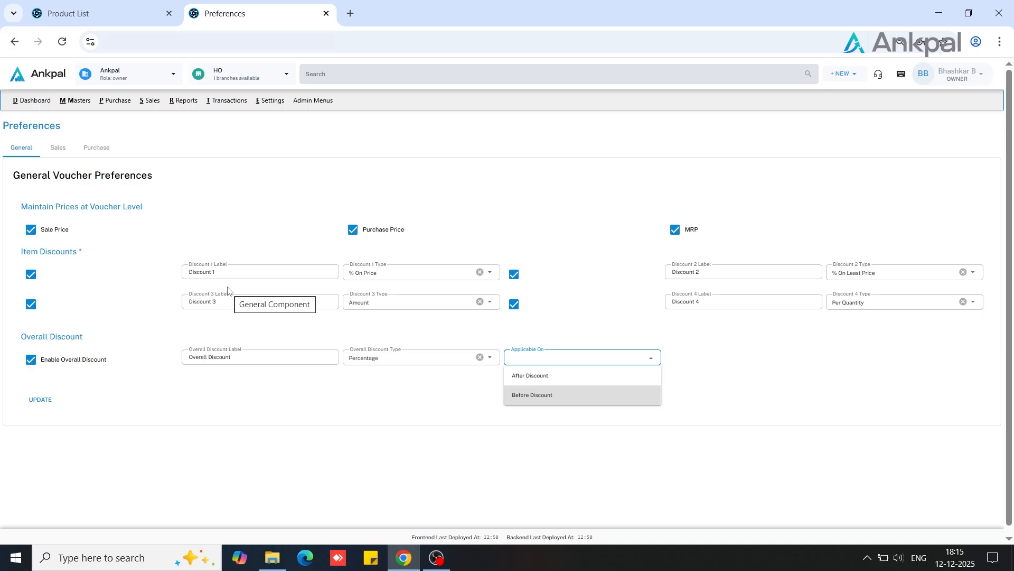
{"action": "left_click", "coordinate": [525, 376]}
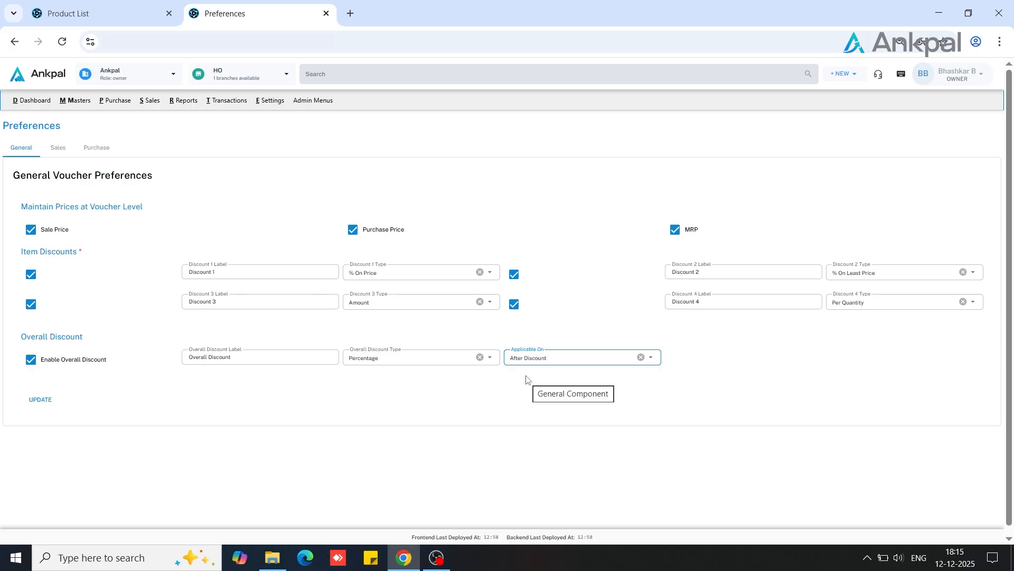
{"action": "left_click", "coordinate": [44, 403]}
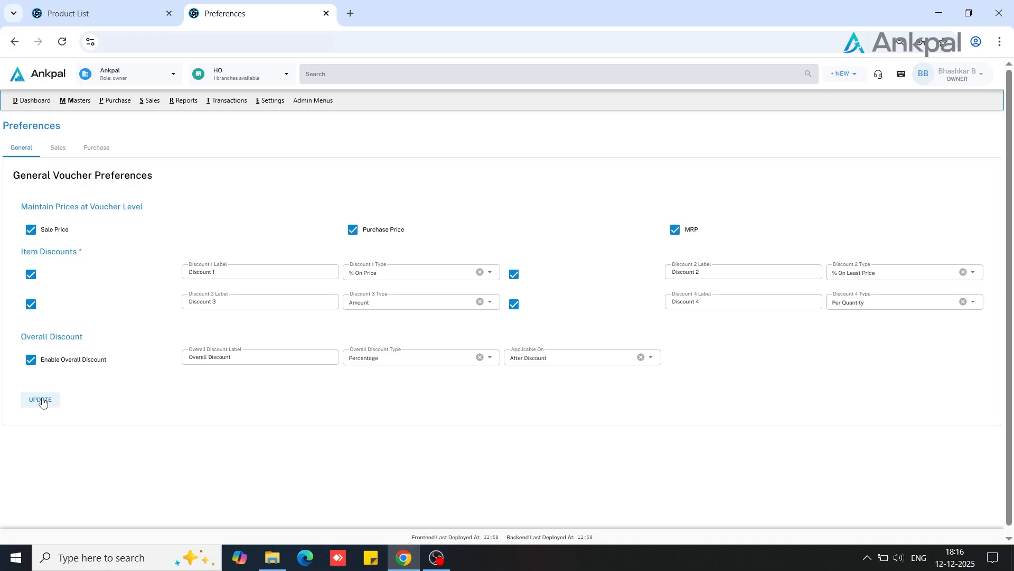
Enable Discount 1 to Discount 4 and Overall Discount in the sales voucher configuration and save it
{"action": "left_click", "coordinate": [62, 151]}
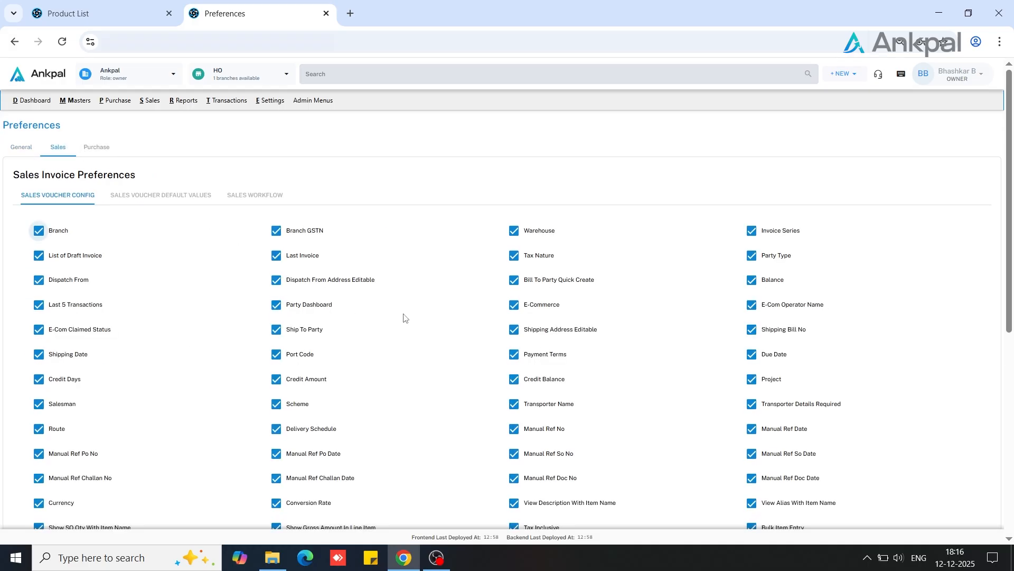
{"action": "scroll", "coordinate": [403, 317], "scroll_direction": "down", "scroll_amount": 5}
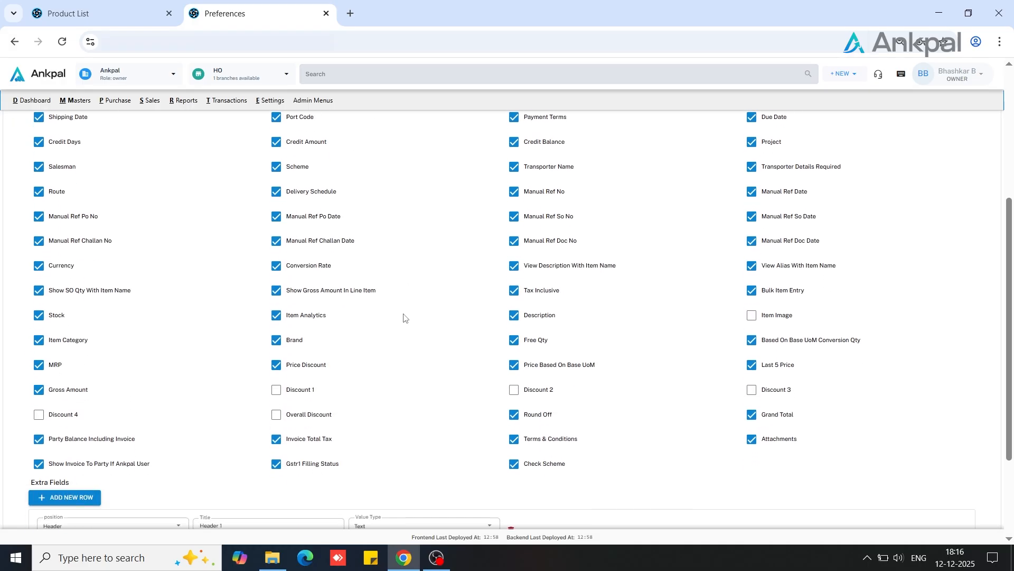
{"action": "left_click", "coordinate": [277, 391]}
{"action": "left_click", "coordinate": [517, 391]}
{"action": "left_click", "coordinate": [752, 390]}
{"action": "left_click", "coordinate": [39, 415]}
{"action": "left_click", "coordinate": [311, 421]}
{"action": "scroll", "coordinate": [167, 404], "scroll_direction": "down", "scroll_amount": 2}
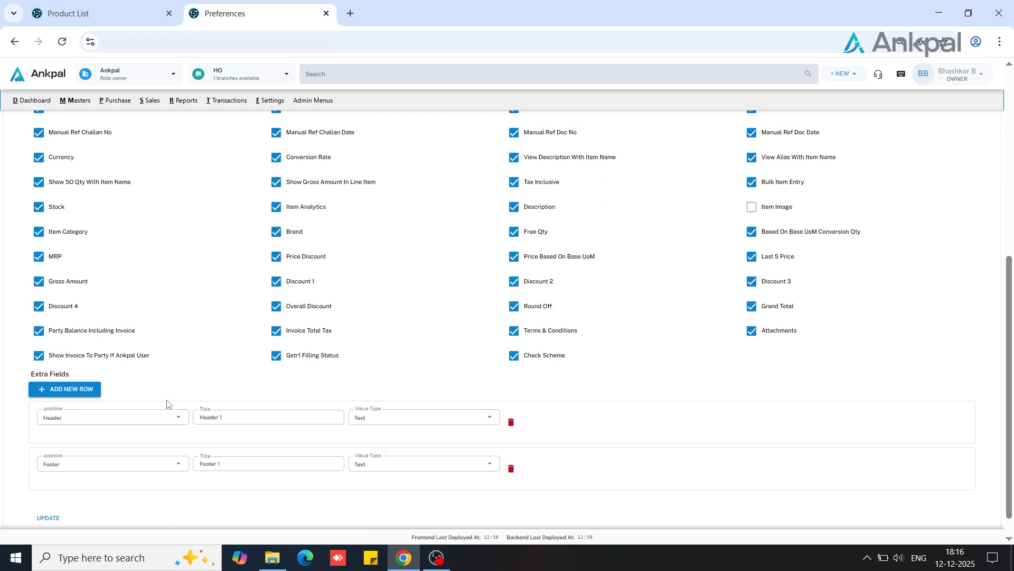
{"action": "left_click", "coordinate": [55, 495]}
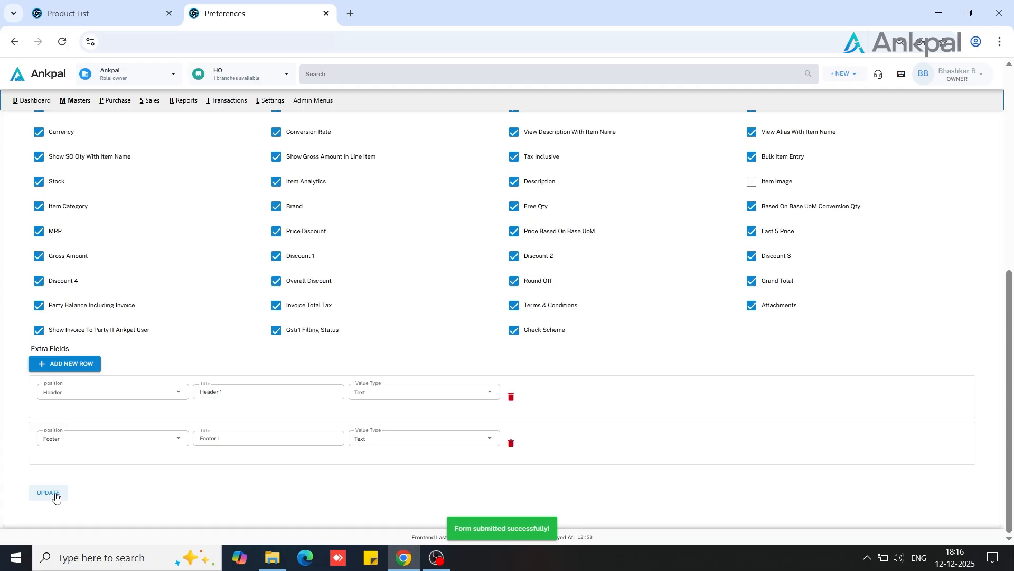
Check the discount options in the purchase voucher preferences, and return to the general preferences
{"action": "scroll", "coordinate": [74, 318], "scroll_direction": "up", "scroll_amount": 2}
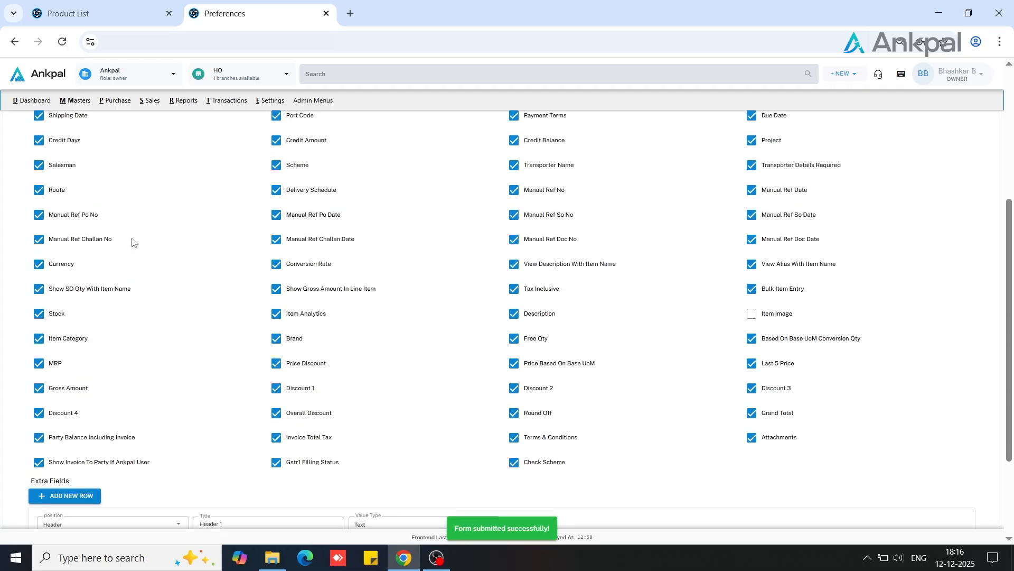
{"action": "scroll", "coordinate": [132, 242], "scroll_direction": "up", "scroll_amount": 4}
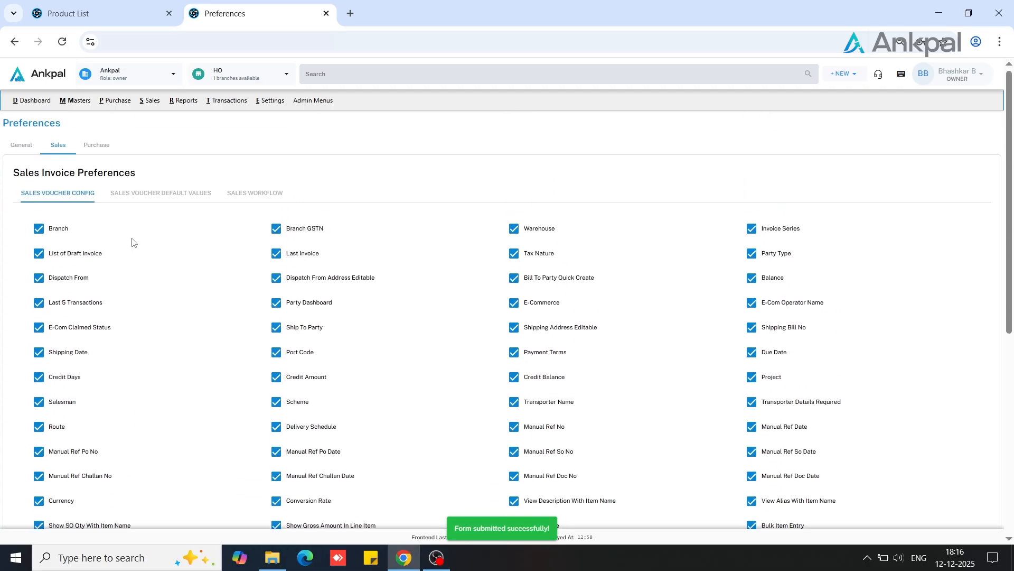
{"action": "left_click", "coordinate": [102, 152]}
{"action": "scroll", "coordinate": [340, 392], "scroll_direction": "down", "scroll_amount": 7}
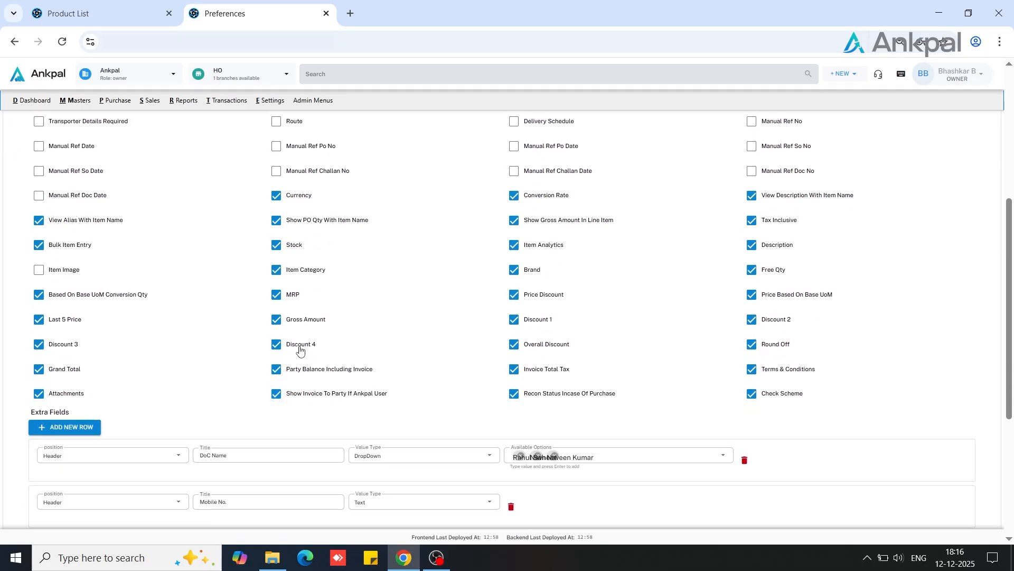
{"action": "scroll", "coordinate": [305, 348], "scroll_direction": "up", "scroll_amount": 5}
{"action": "left_click", "coordinate": [29, 154]}
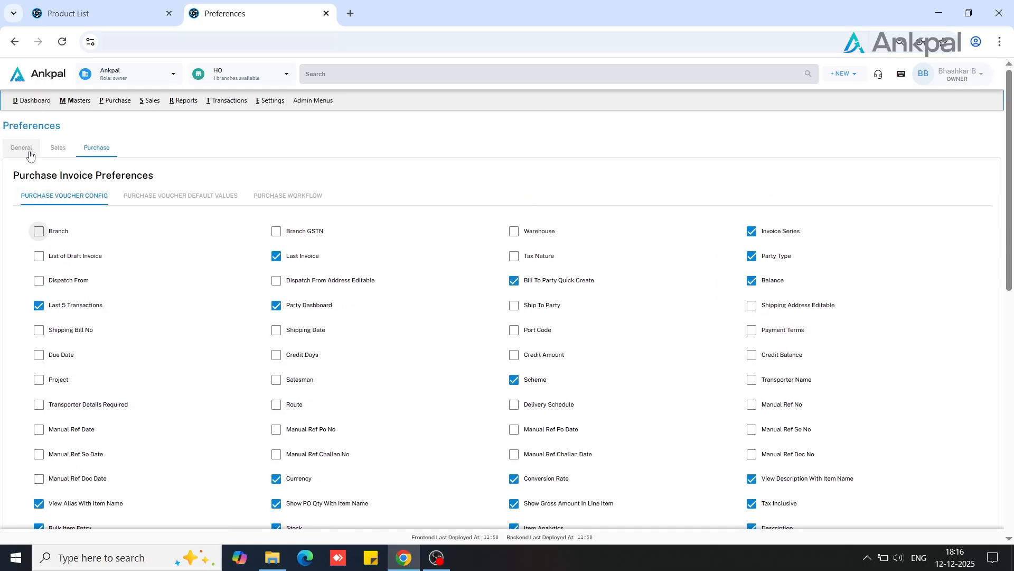
Start a new inventory product from the product list and name it "test discount item"
{"action": "left_click", "coordinate": [72, 100]}
{"action": "mouse_move", "coordinate": [80, 126]}
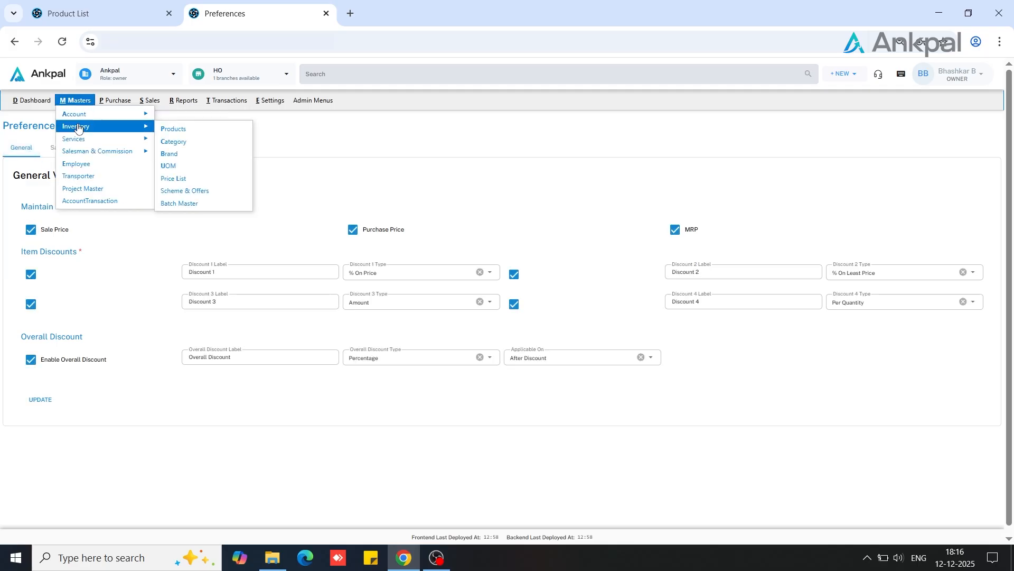
{"action": "left_click", "coordinate": [190, 132]}
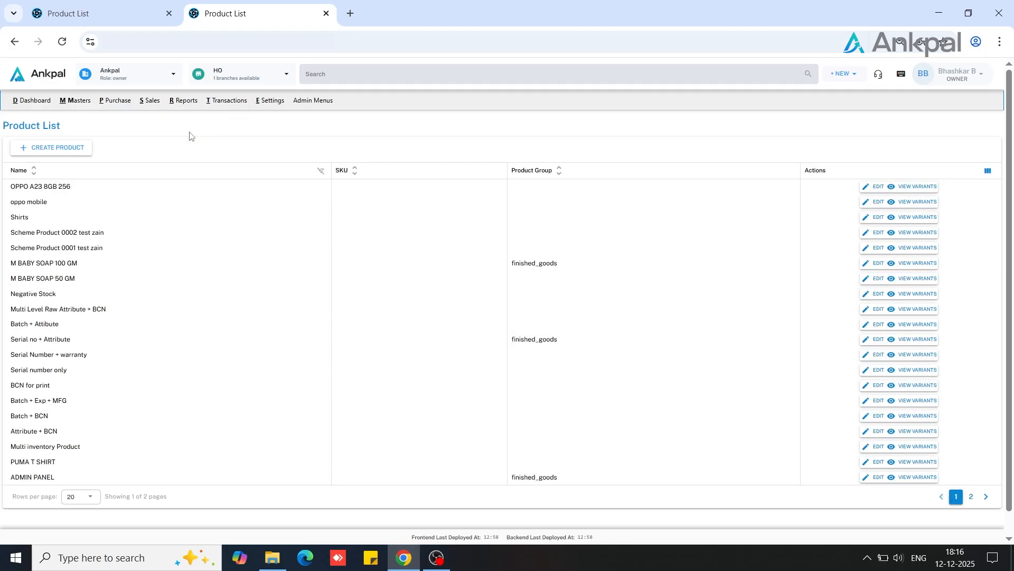
{"action": "left_click", "coordinate": [75, 148]}
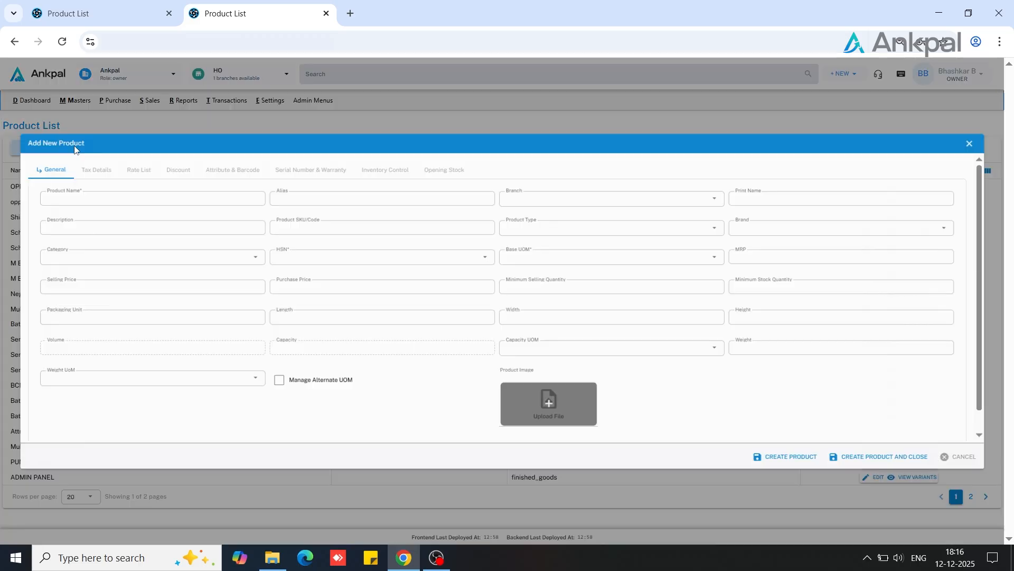
{"action": "left_click", "coordinate": [92, 196]}
{"action": "type", "text": "test discoun"}
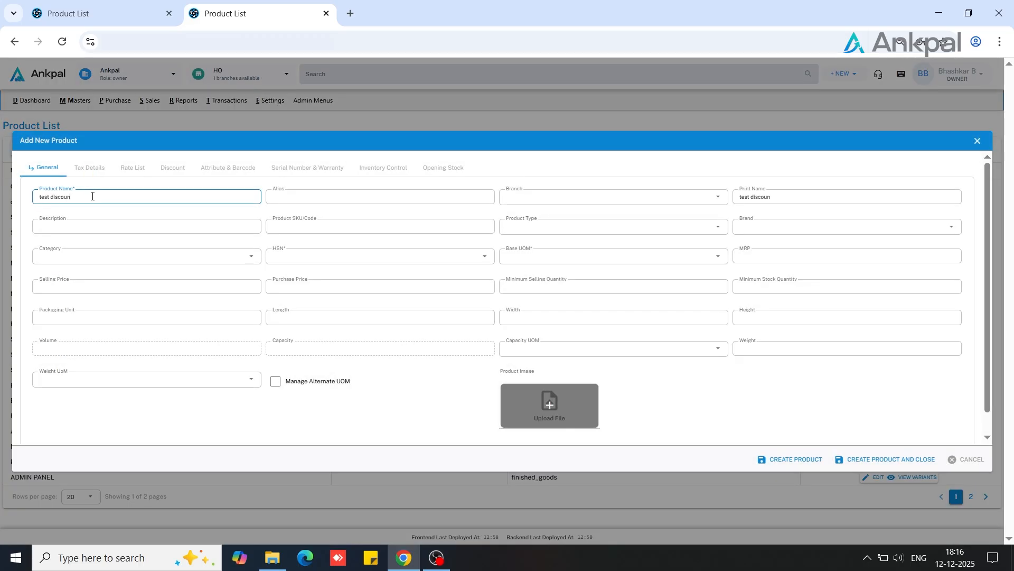
{"action": "type", "text": "t itejmm"}
{"action": "key", "text": "Tab"}
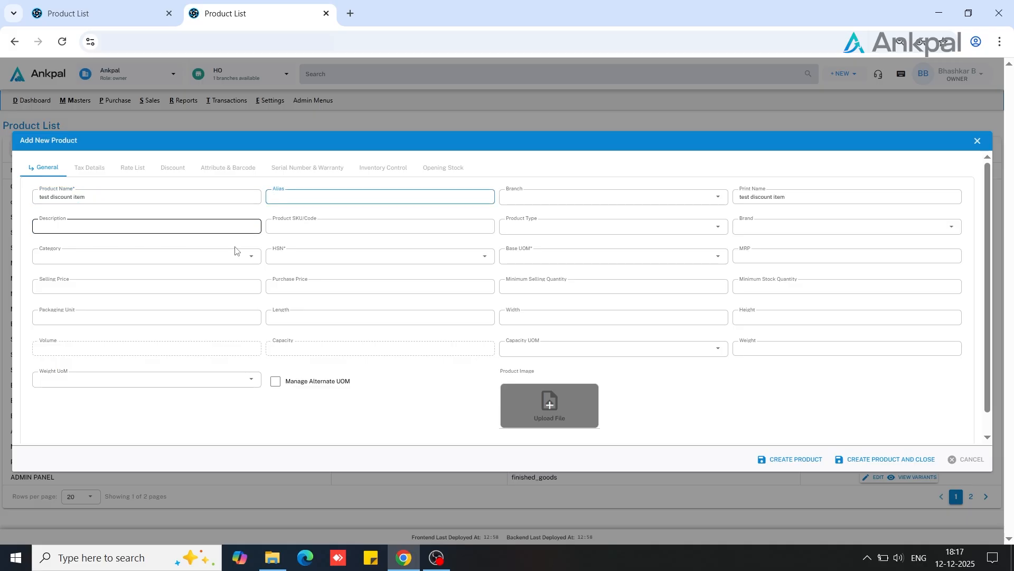
Set the new product's HSN code to 02050000
{"action": "left_click", "coordinate": [285, 253]}
{"action": "type", "text": "0000"}
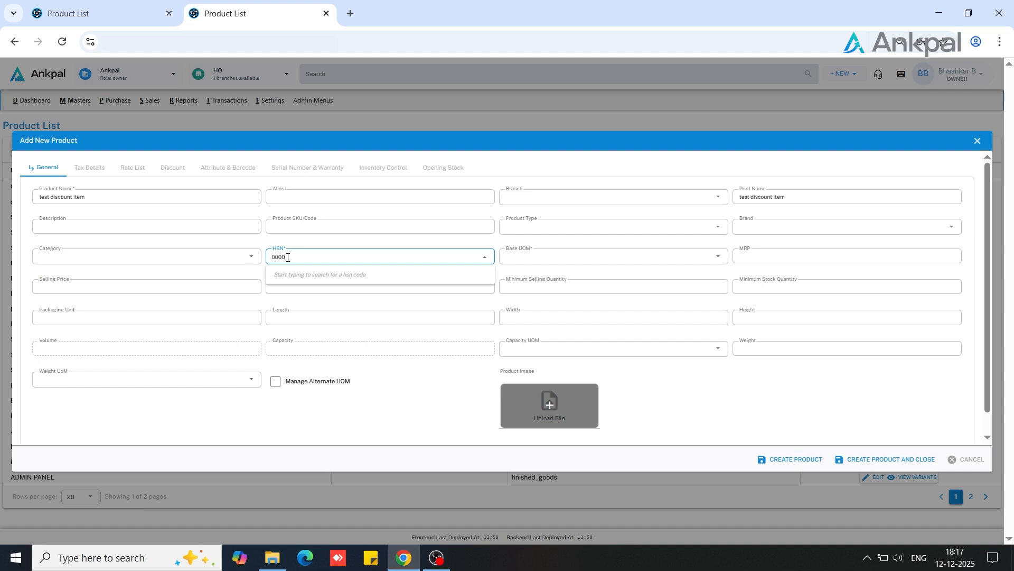
{"action": "key", "text": "BackSpace"}
{"action": "key", "text": "Down"}
{"action": "key", "text": "Down"}
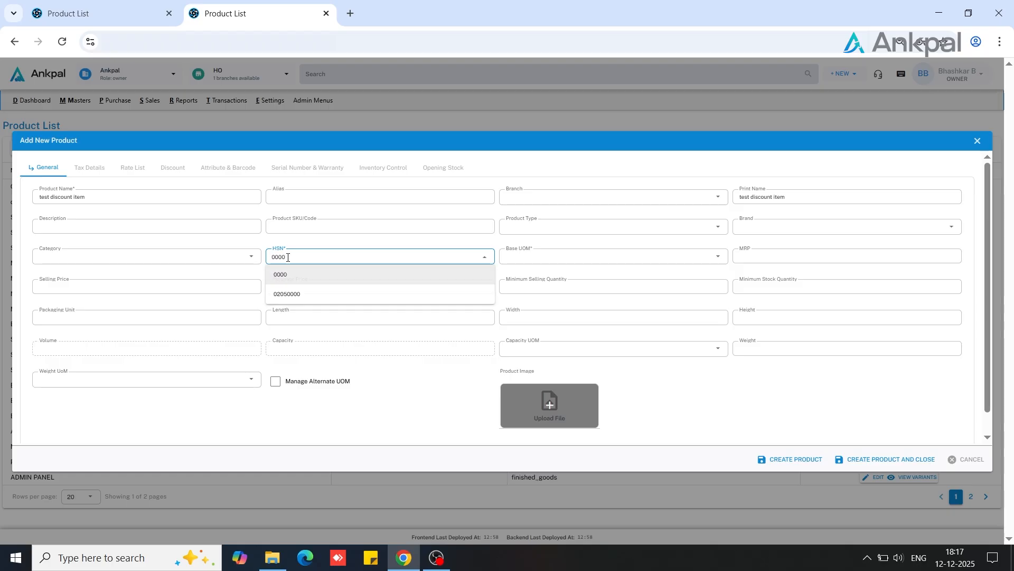
{"action": "key", "text": "Return"}
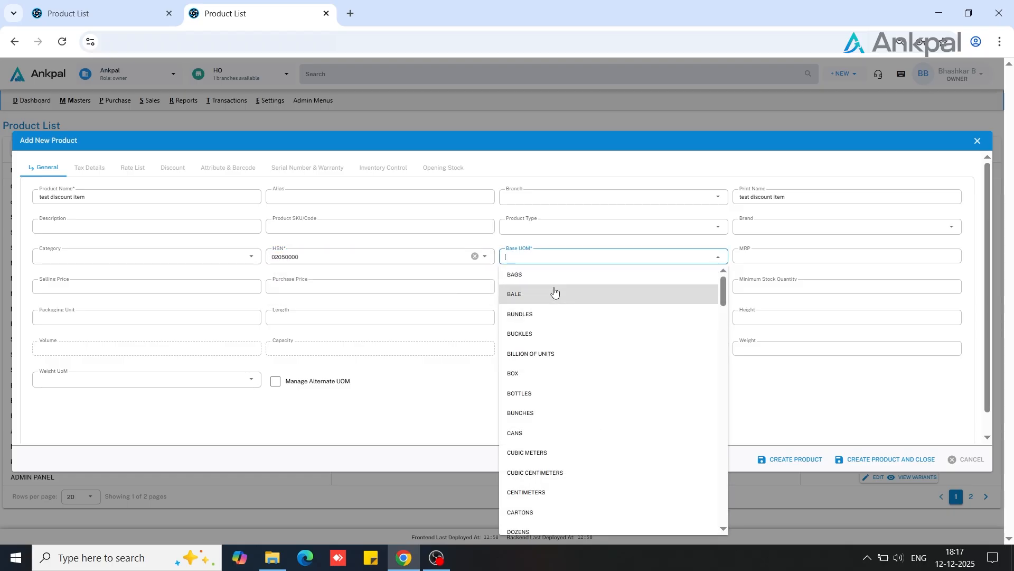
Set the base unit of measure to PIECES and create the product
{"action": "type", "text": "pi"}
{"action": "key", "text": "Down"}
{"action": "key", "text": "Return"}
{"action": "key", "text": "Tab"}
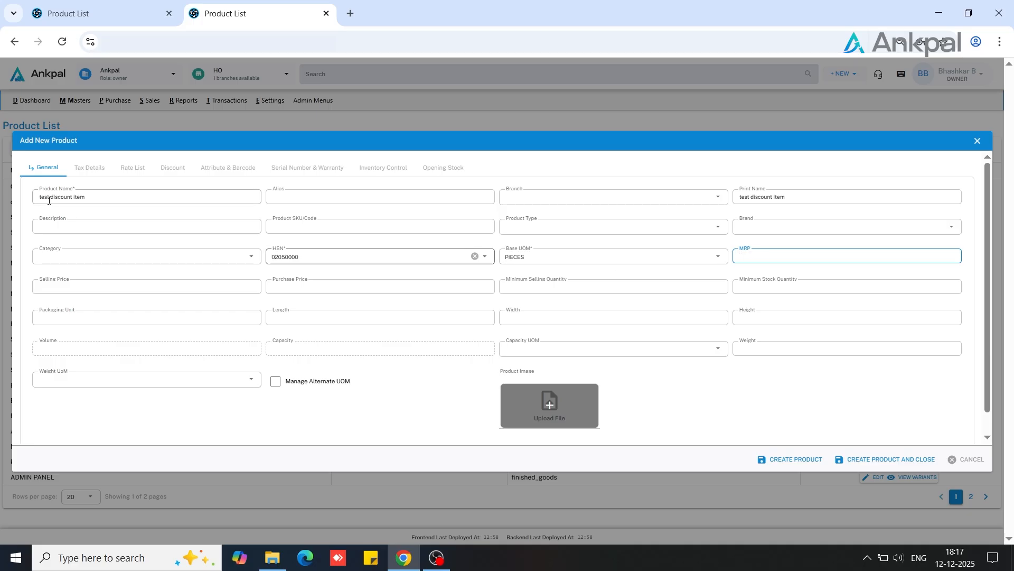
{"action": "left_click", "coordinate": [787, 459]}
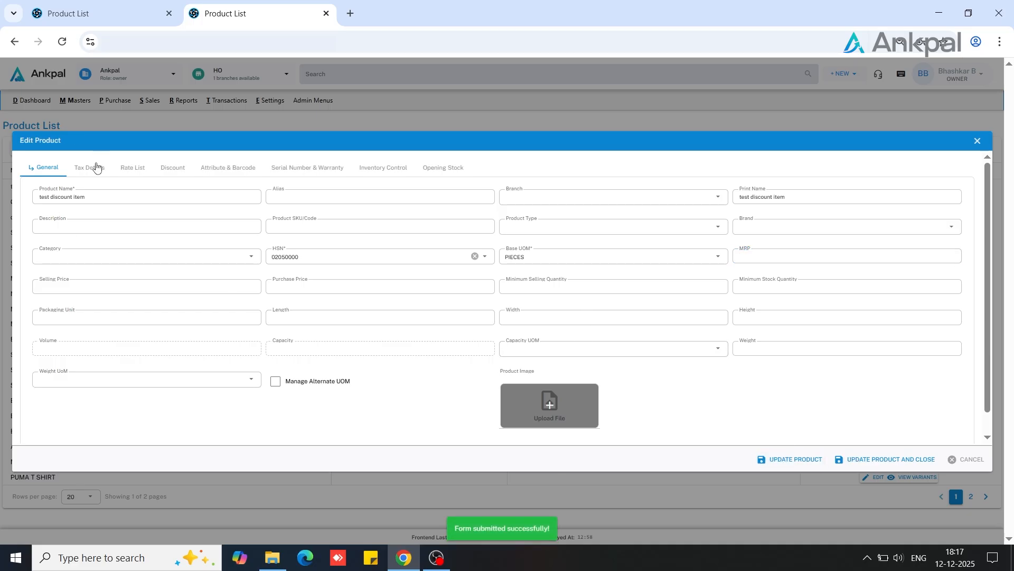
Add an 18% GST rate to the product, save the tax details, and open the product's discount settings
{"action": "left_click", "coordinate": [91, 168]}
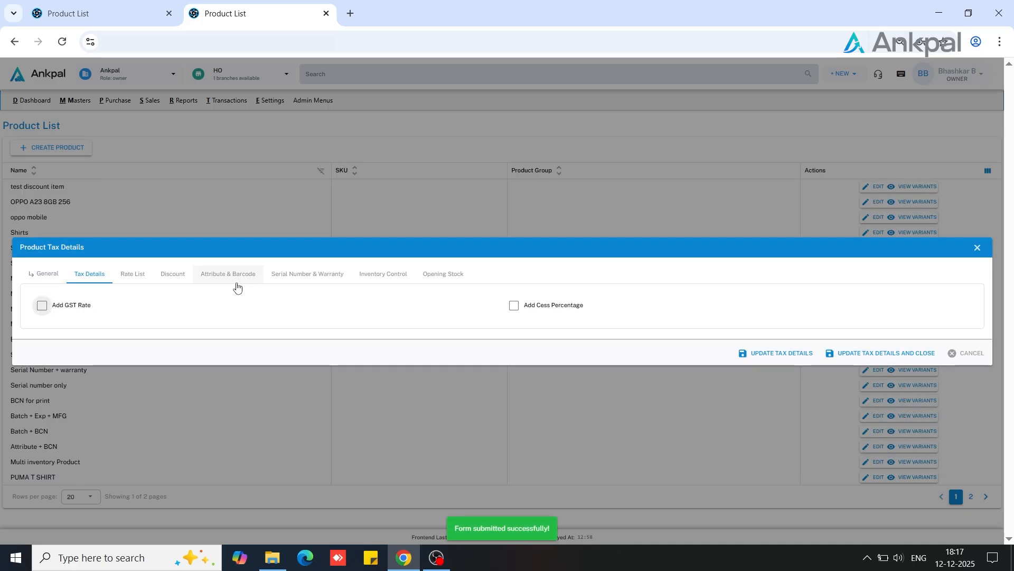
{"action": "left_click", "coordinate": [42, 305]}
{"action": "left_click", "coordinate": [85, 306]}
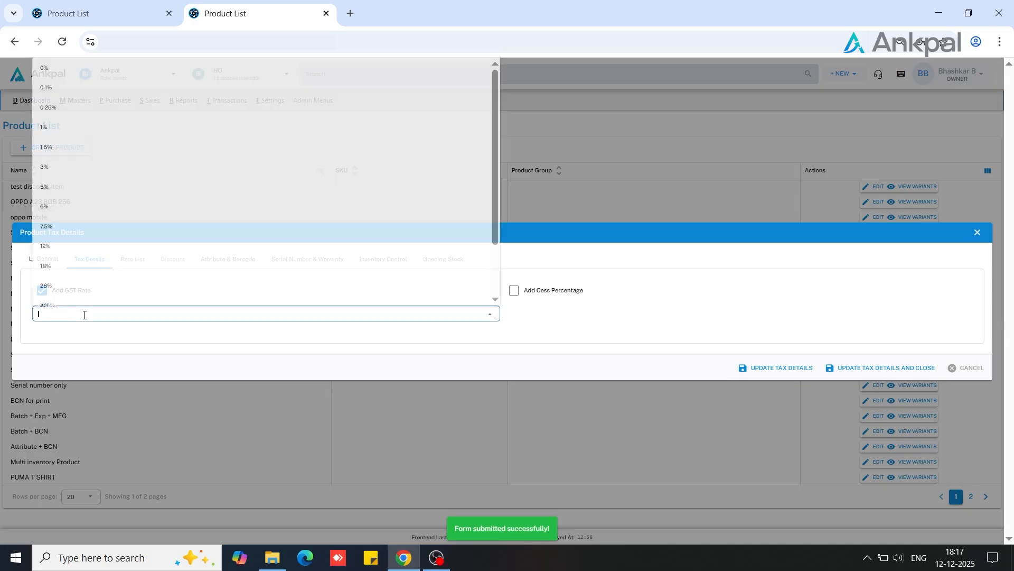
{"action": "left_click", "coordinate": [45, 268]}
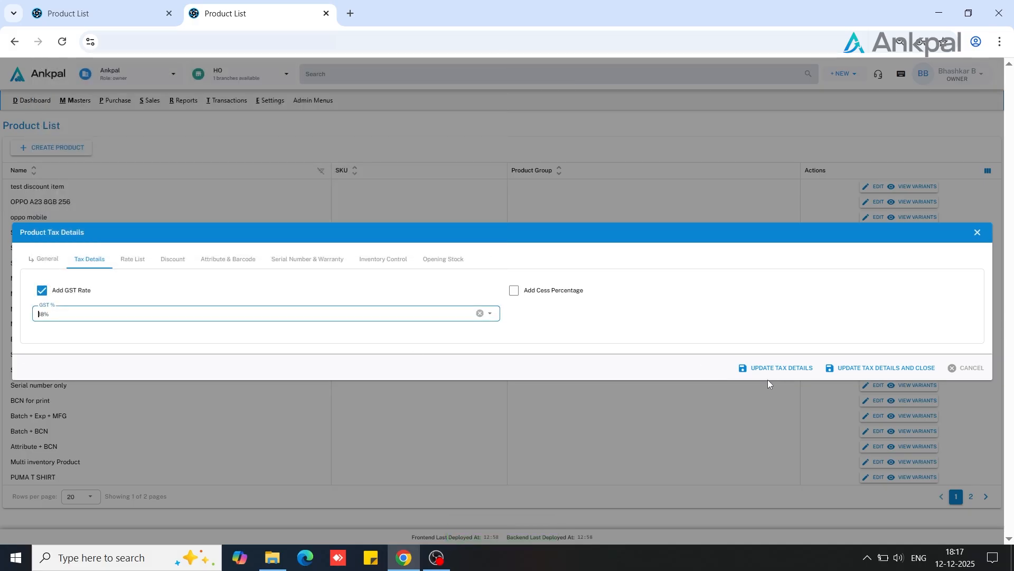
{"action": "left_click", "coordinate": [776, 368]}
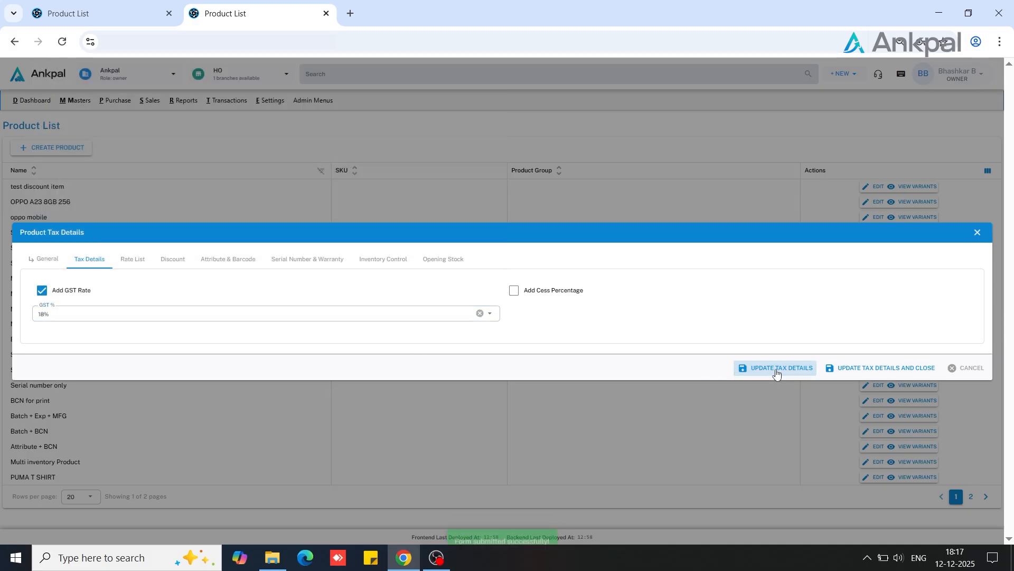
{"action": "left_click", "coordinate": [178, 266]}
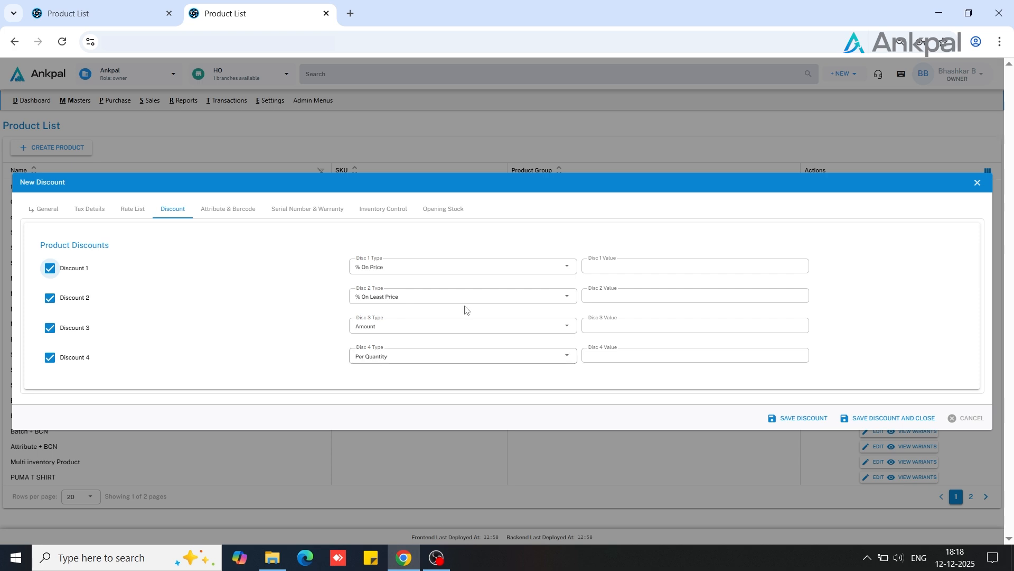
Change the product's Discount 1 type to % On Least Price and Discount 2 type to % On Price
{"action": "left_click", "coordinate": [400, 272]}
{"action": "left_click", "coordinate": [385, 303]}
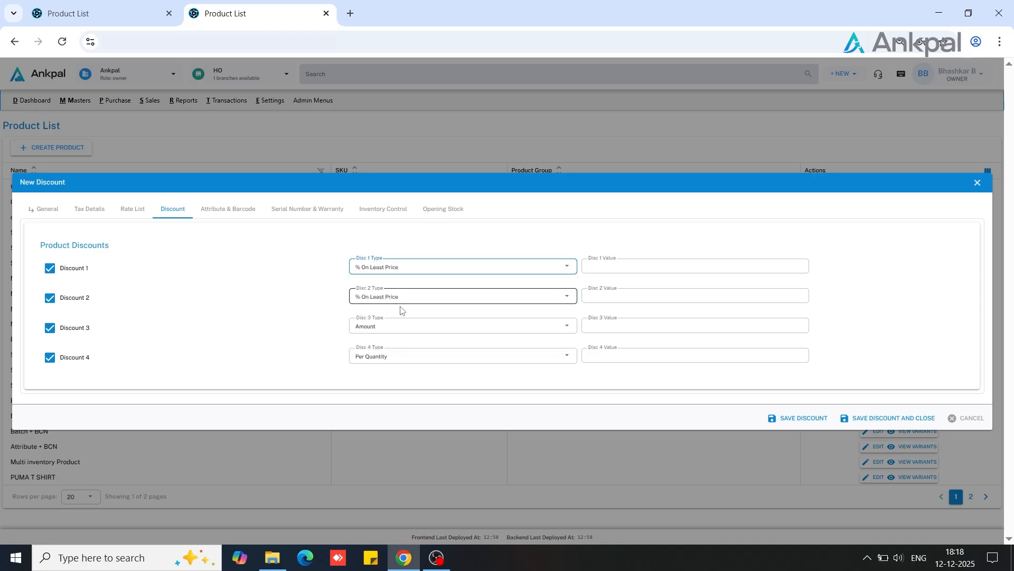
{"action": "left_click", "coordinate": [405, 306]}
{"action": "left_click", "coordinate": [393, 316]}
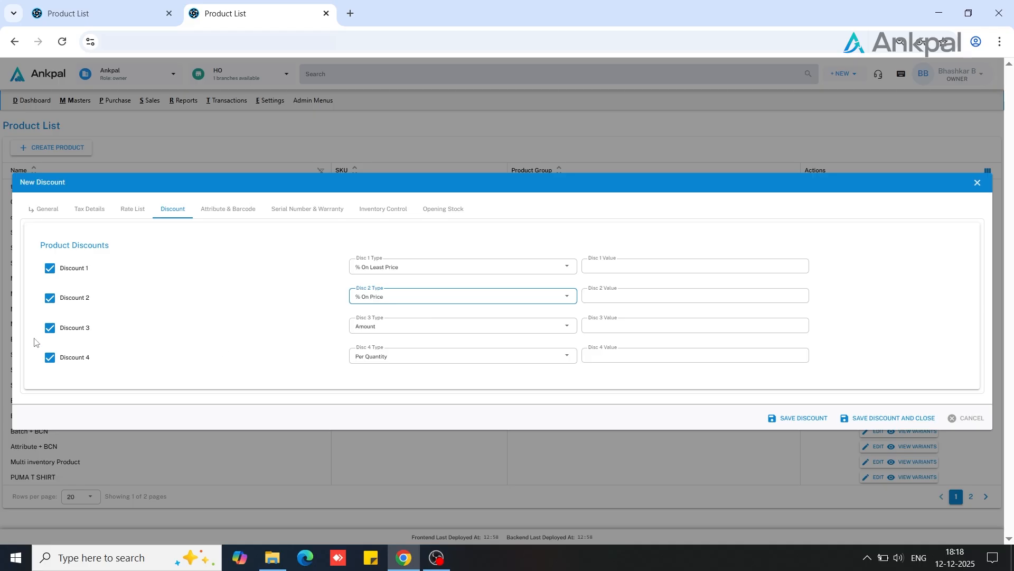
Disable all four discounts for the product
{"action": "left_click", "coordinate": [50, 327]}
{"action": "left_click", "coordinate": [50, 357]}
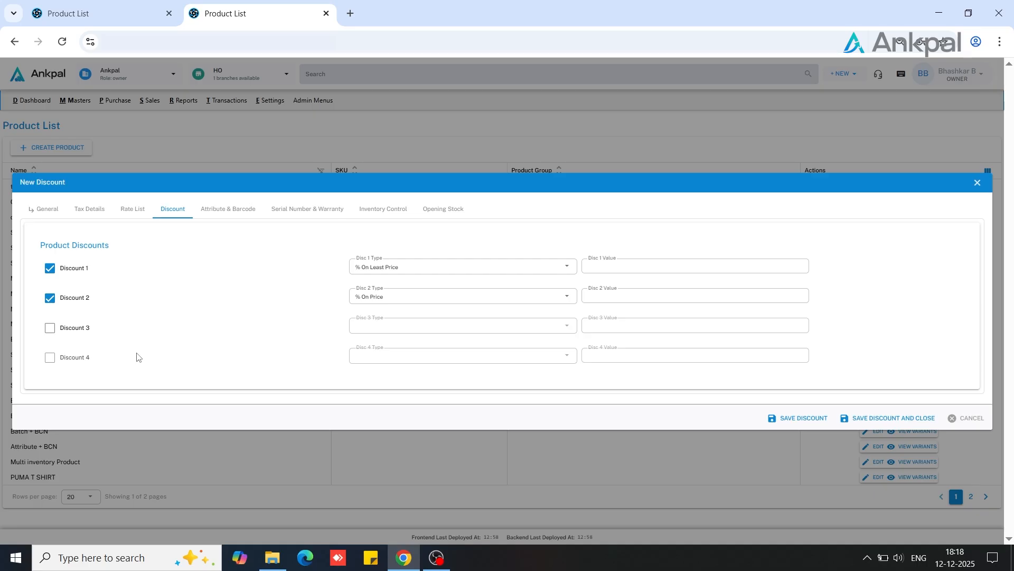
{"action": "left_click", "coordinate": [50, 298]}
{"action": "left_click", "coordinate": [50, 268]}
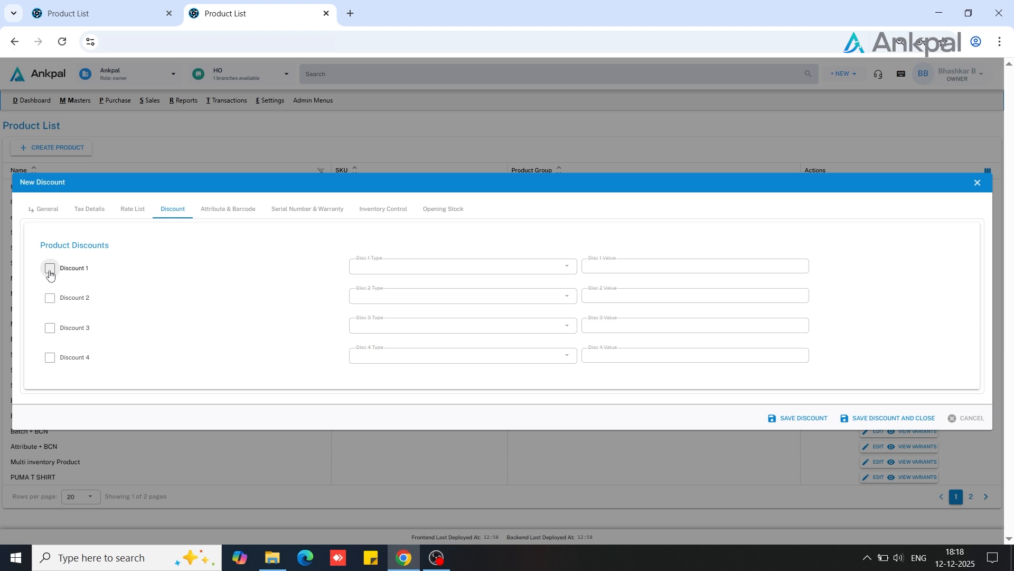
Enable Discount 1 for the product and set its type to % On Price
{"action": "left_click", "coordinate": [50, 276]}
{"action": "left_click", "coordinate": [430, 269]}
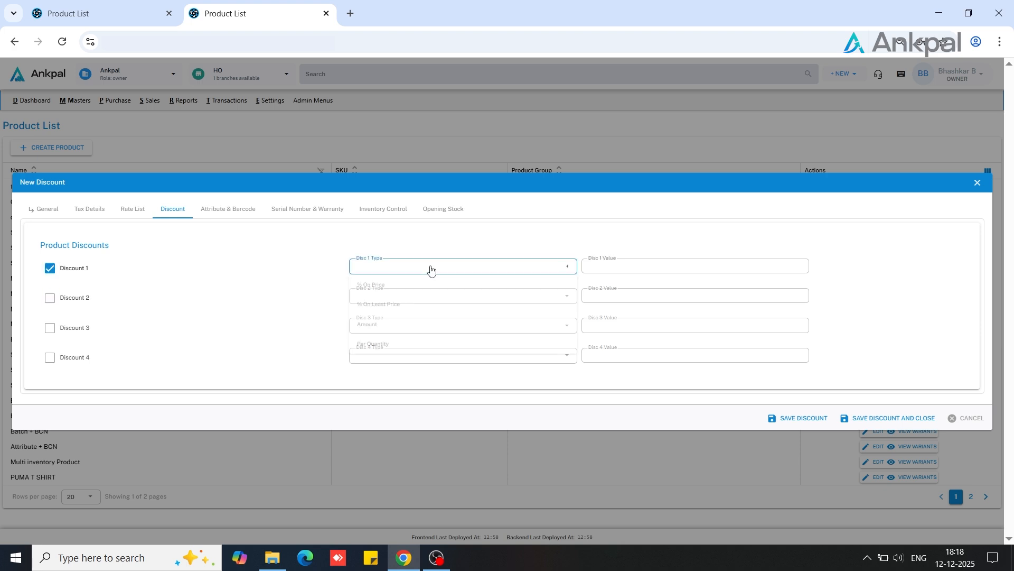
{"action": "key", "text": "Down"}
{"action": "key", "text": "Down"}
{"action": "key", "text": "Up"}
{"action": "key", "text": "Return"}
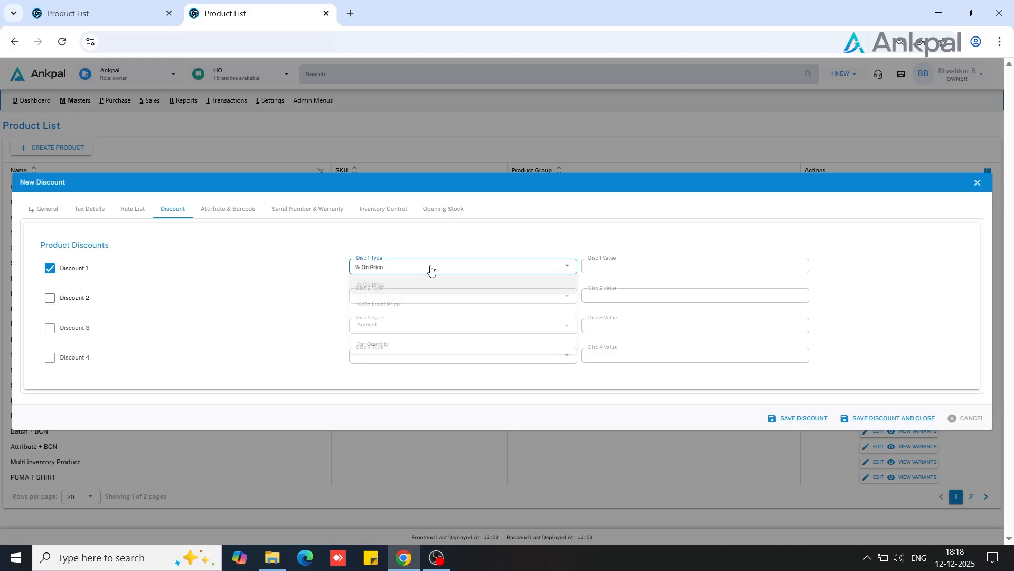
Enable Discount 2 for the product and set its type to % On Least Price
{"action": "left_click", "coordinate": [51, 298]}
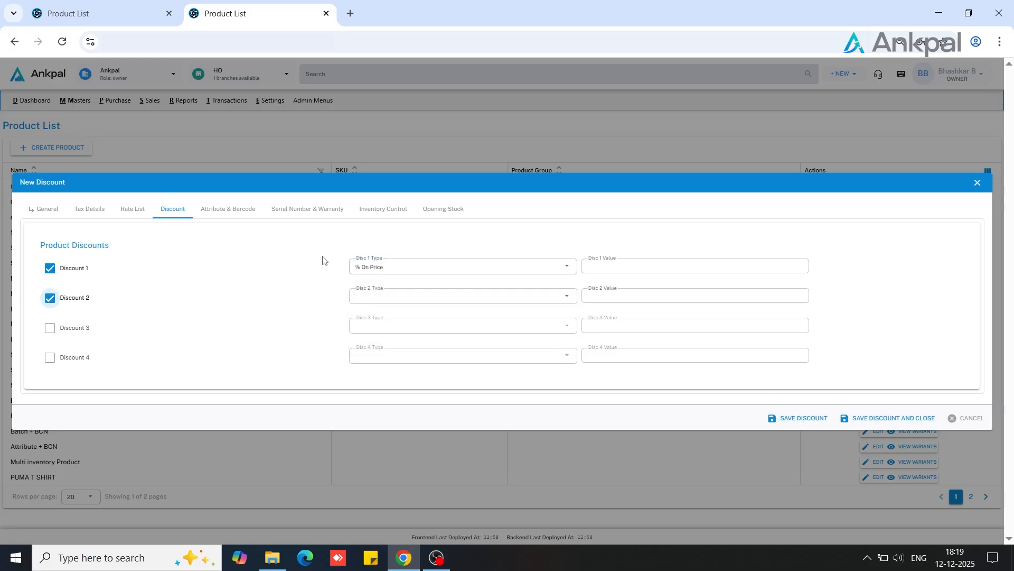
{"action": "left_click", "coordinate": [409, 299]}
{"action": "key", "text": "Down"}
{"action": "key", "text": "Down"}
{"action": "key", "text": "Up"}
{"action": "key", "text": "Up"}
{"action": "key", "text": "Down"}
{"action": "key", "text": "Return"}
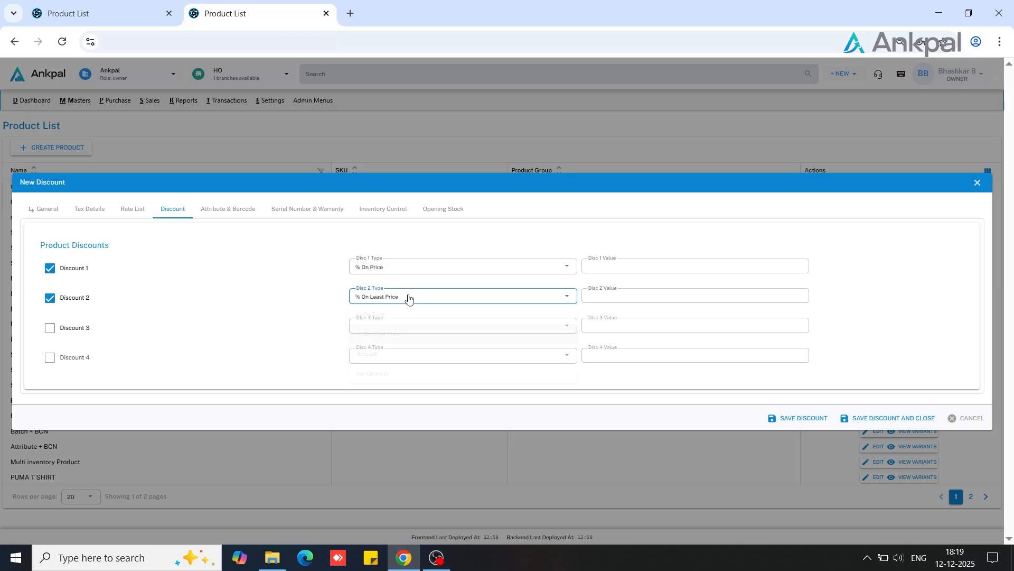
Enable Discount 3 for the product and set its type to Amount
{"action": "left_click", "coordinate": [50, 328]}
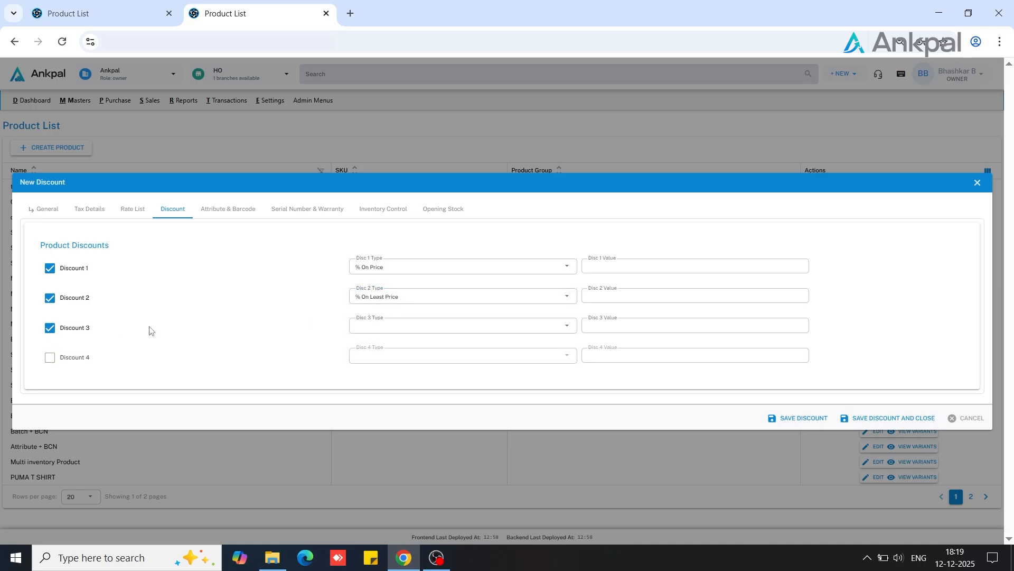
{"action": "left_click", "coordinate": [403, 332]}
{"action": "key", "text": "Down"}
{"action": "key", "text": "Down"}
{"action": "key", "text": "Down"}
{"action": "key", "text": "Return"}
Enable Discount 4 for the product and set its type to Per Quantity
{"action": "left_click", "coordinate": [50, 358]}
{"action": "left_click", "coordinate": [385, 357]}
{"action": "key", "text": "Down"}
{"action": "key", "text": "Down"}
{"action": "key", "text": "Down"}
{"action": "key", "text": "Down"}
{"action": "key", "text": "Return"}
Set the product's discount values to 10, 20, 100 and 10 for Discounts 1 to 4 respectively
{"action": "left_click", "coordinate": [677, 360]}
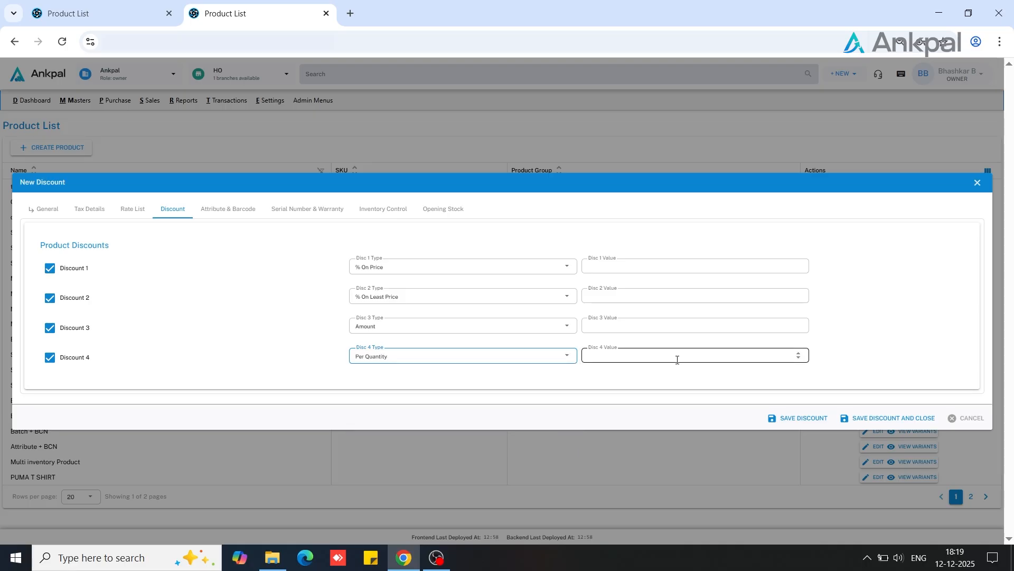
{"action": "left_click", "coordinate": [615, 266]}
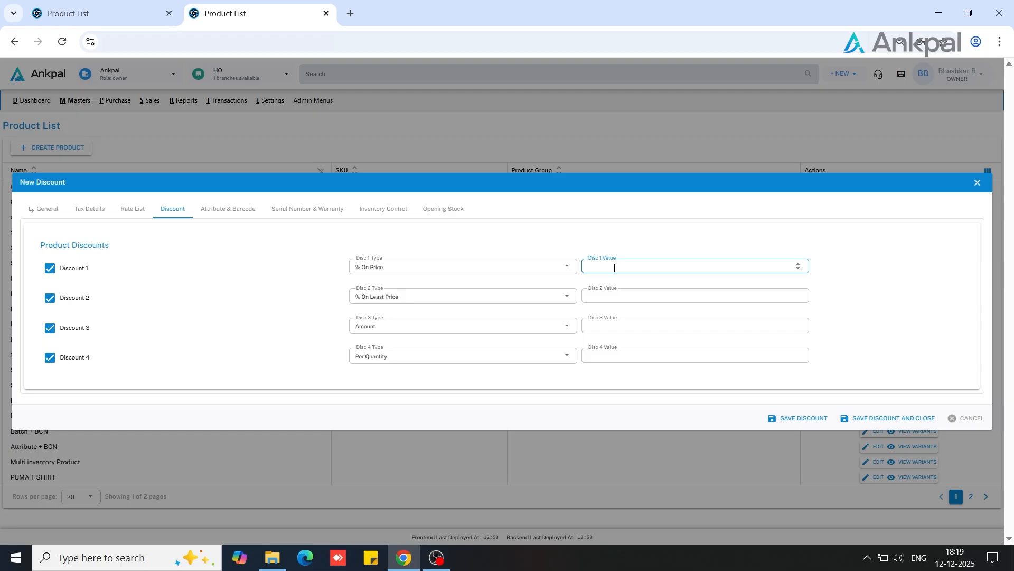
{"action": "left_click", "coordinate": [610, 302]}
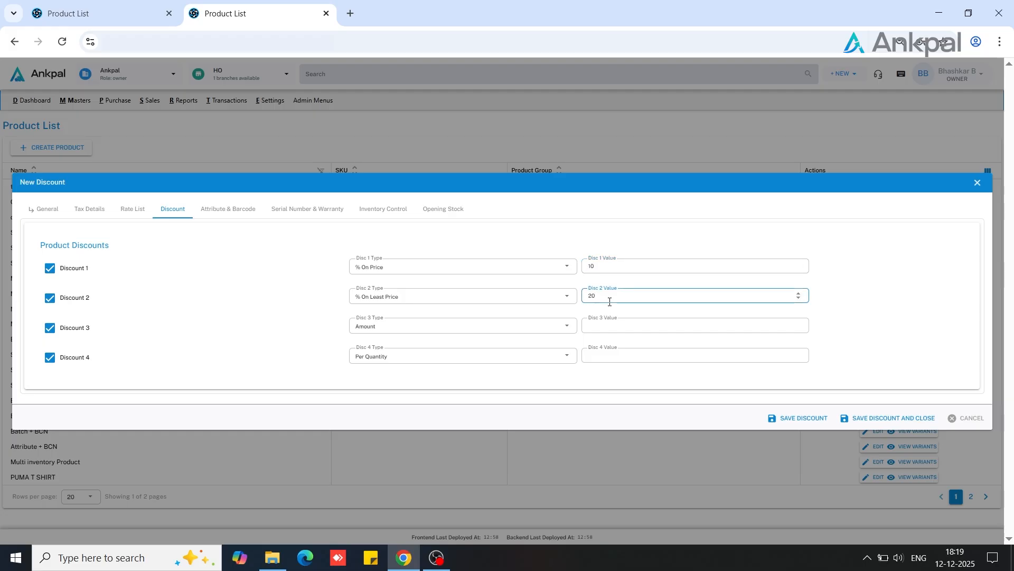
{"action": "left_click", "coordinate": [614, 327]}
{"action": "type", "text": "100"}
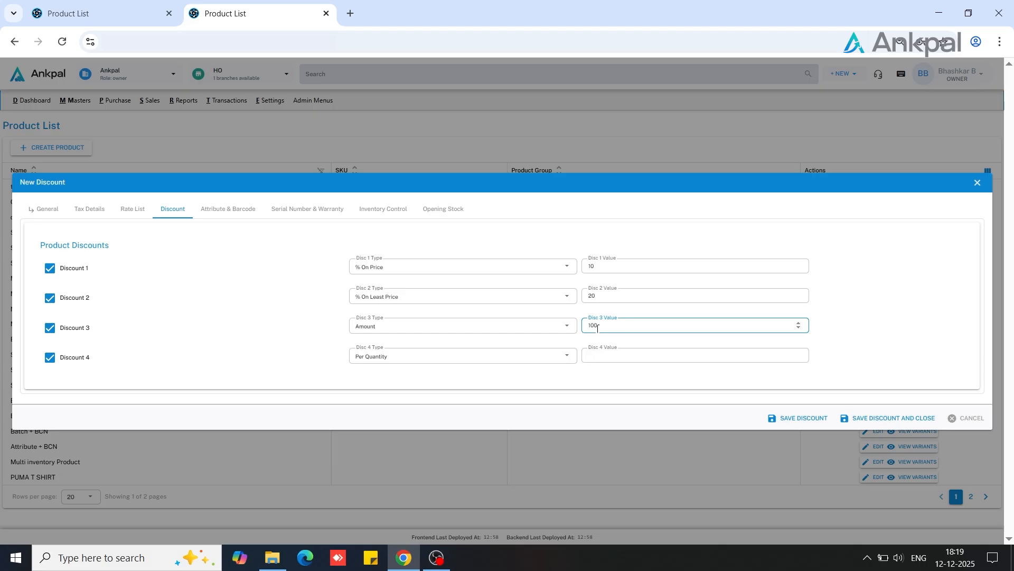
{"action": "left_click", "coordinate": [597, 360]}
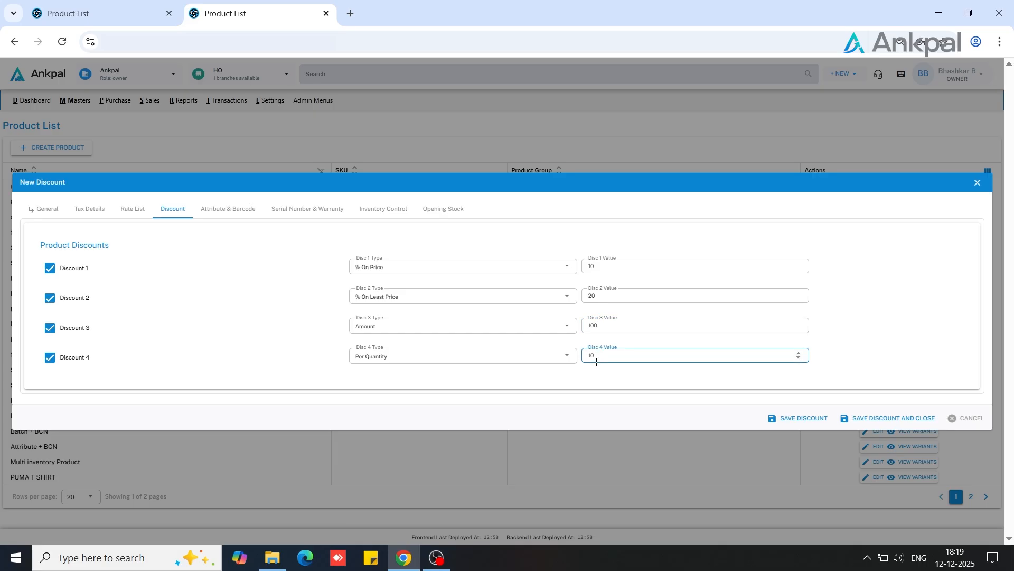
{"action": "left_click", "coordinate": [610, 375]}
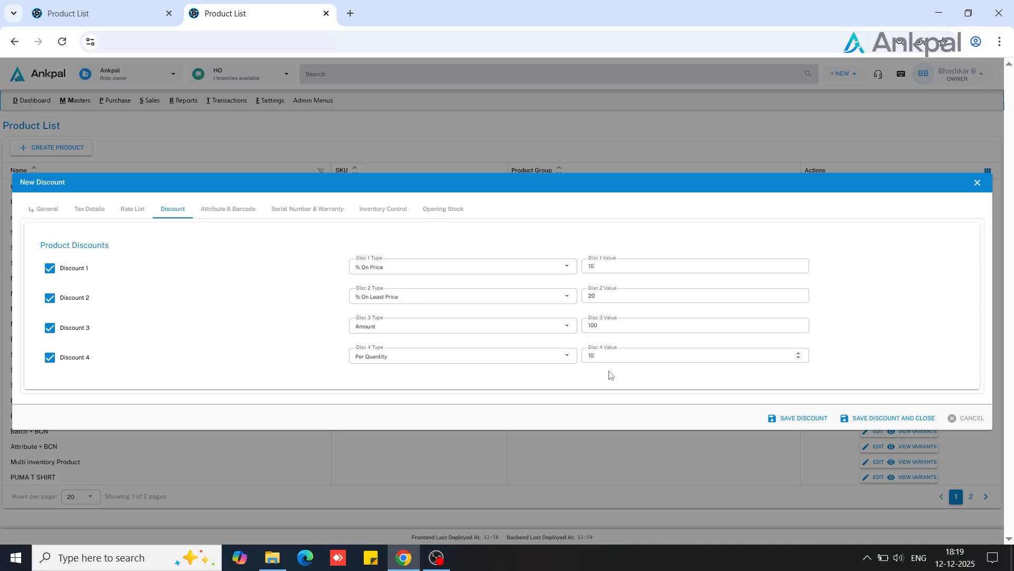
Clear the values of all four product discounts
{"action": "left_click", "coordinate": [599, 265]}
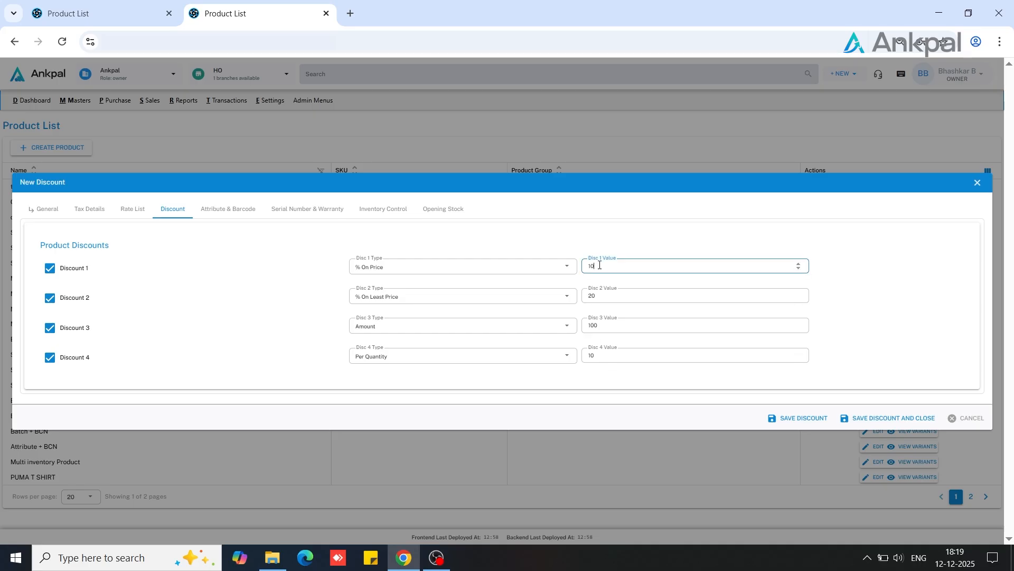
{"action": "key", "text": "BackSpace"}
{"action": "left_click", "coordinate": [609, 302]}
{"action": "key", "text": "BackSpace"}
{"action": "left_click", "coordinate": [612, 327]}
{"action": "key", "text": "BackSpace"}
{"action": "key", "text": "BackSpace"}
{"action": "key", "text": "BackSpace"}
{"action": "left_click", "coordinate": [607, 355]}
{"action": "key", "text": "BackSpace"}
{"action": "key", "text": "BackSpace"}
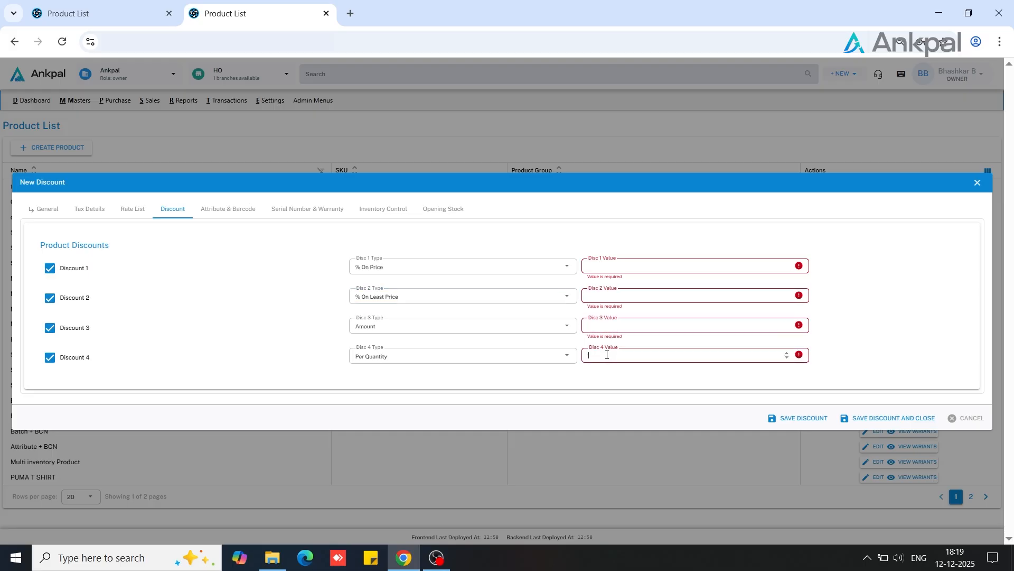
Save the product's discount settings and close the product form
{"action": "left_click", "coordinate": [788, 419]}
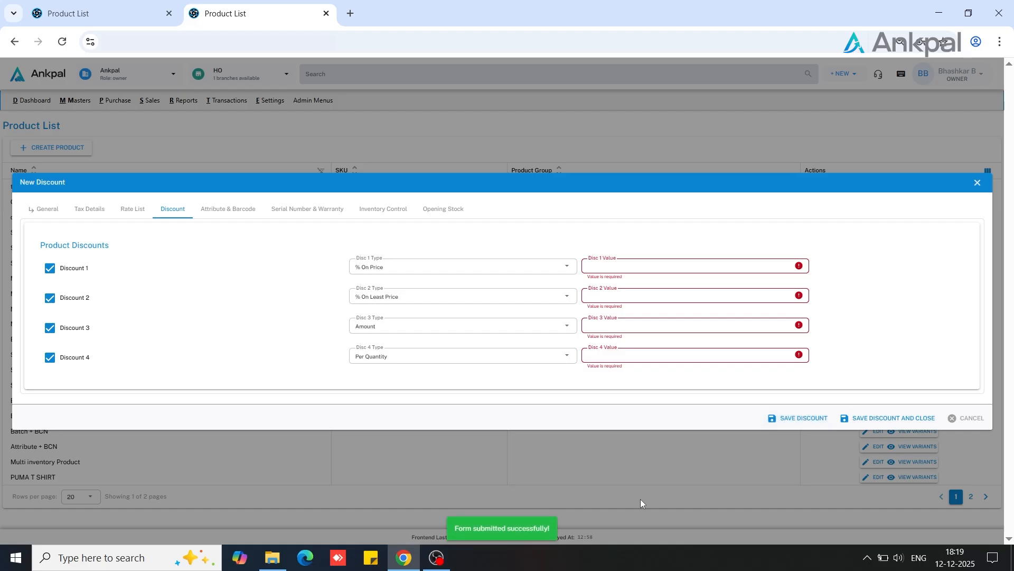
{"action": "left_click", "coordinate": [977, 182]}
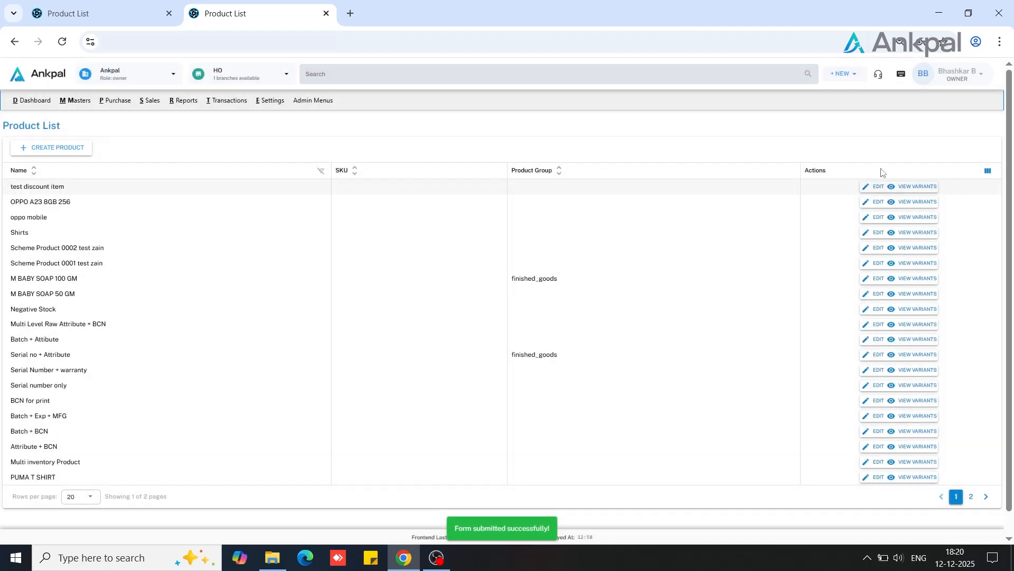
{"action": "left_click", "coordinate": [112, 102]}
{"action": "left_click", "coordinate": [143, 105]}
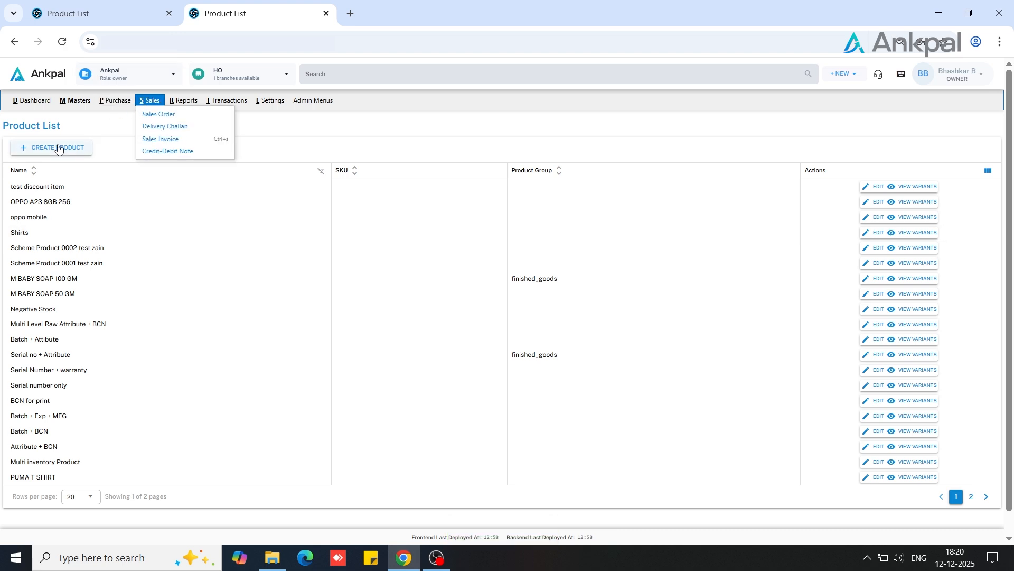
Start a new sales invoice with HO as the branch
{"action": "left_click", "coordinate": [62, 41]}
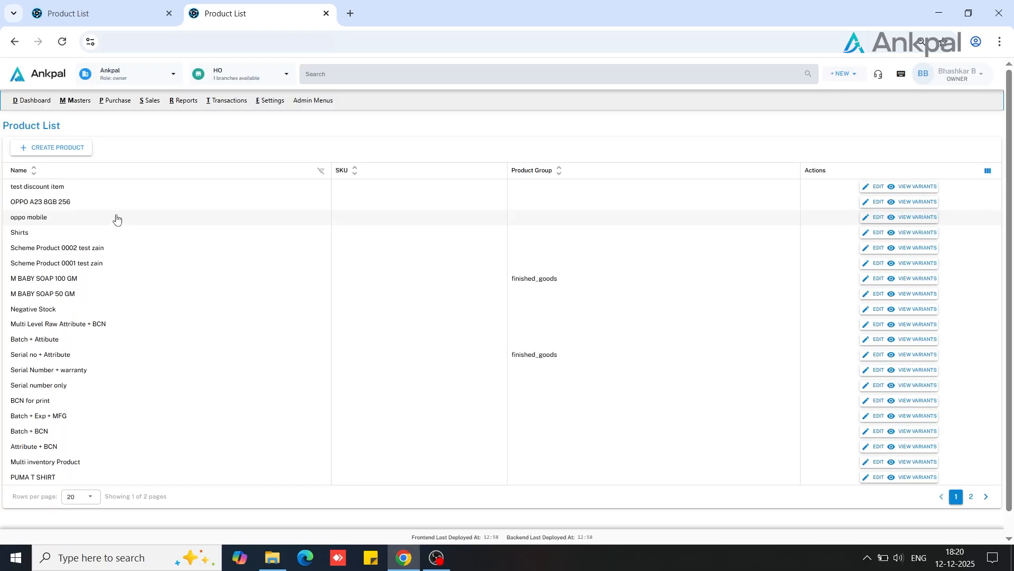
{"action": "left_click", "coordinate": [153, 105]}
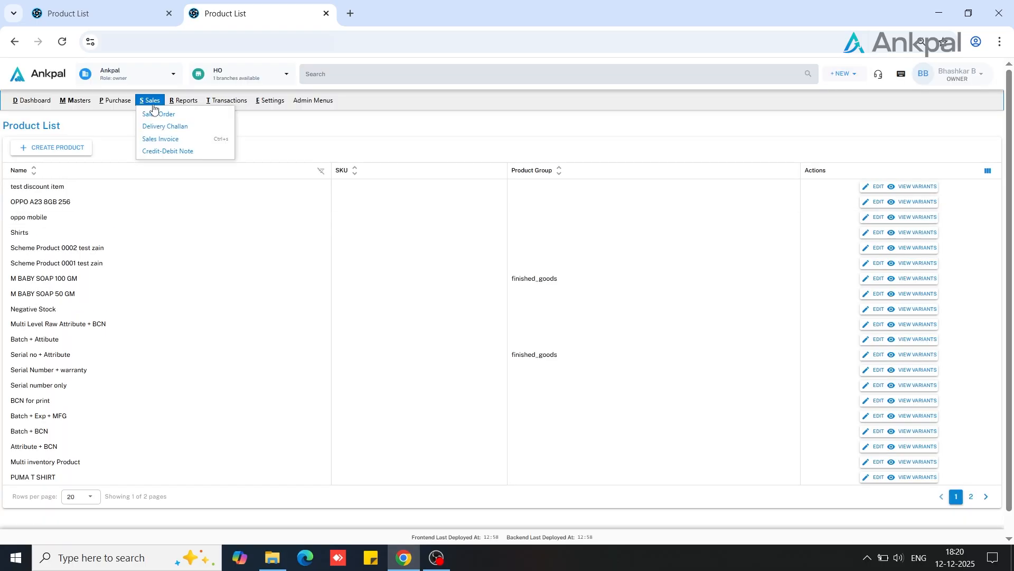
{"action": "left_click", "coordinate": [155, 139]}
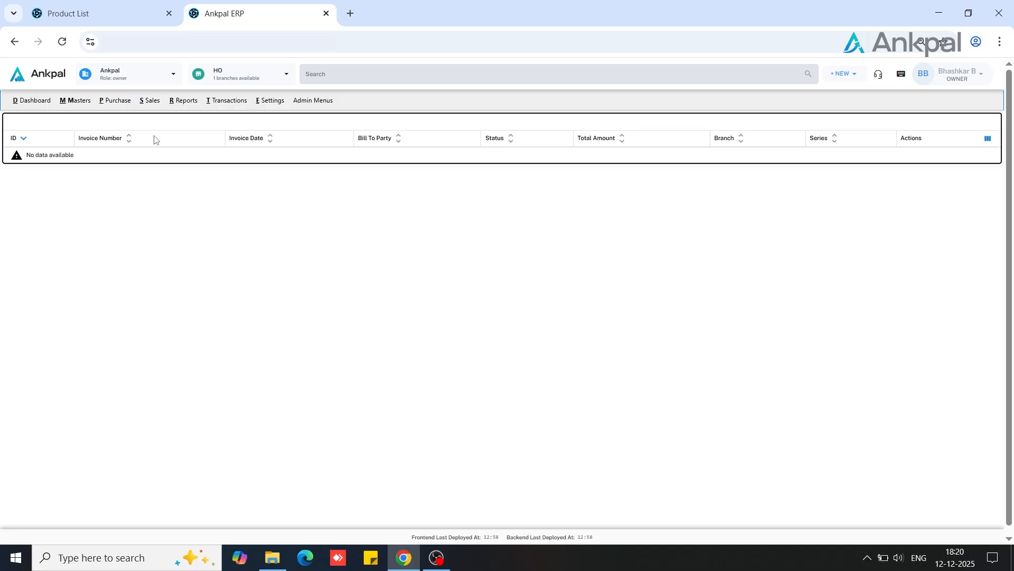
{"action": "left_click", "coordinate": [40, 124]}
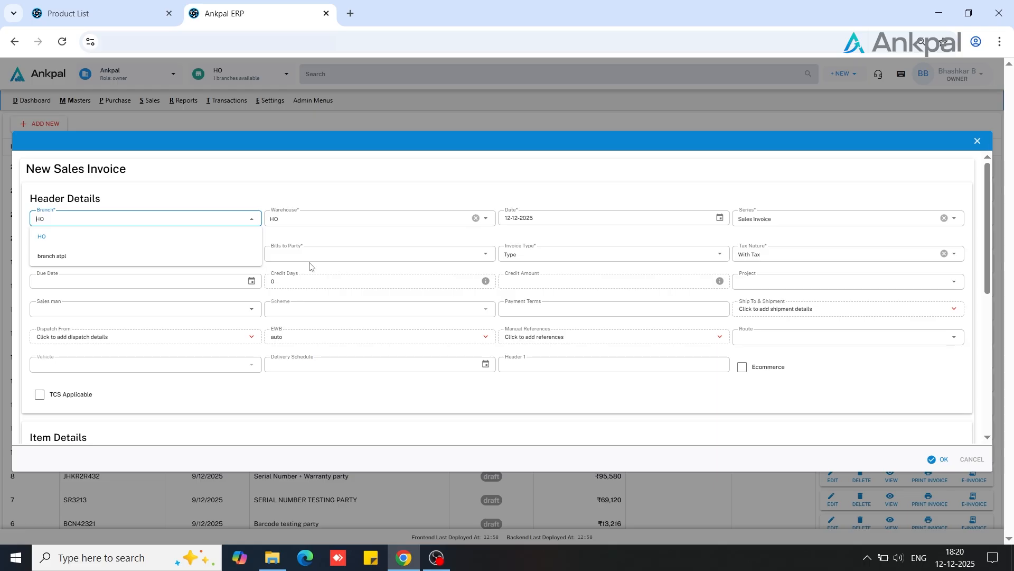
{"action": "left_click", "coordinate": [129, 241]}
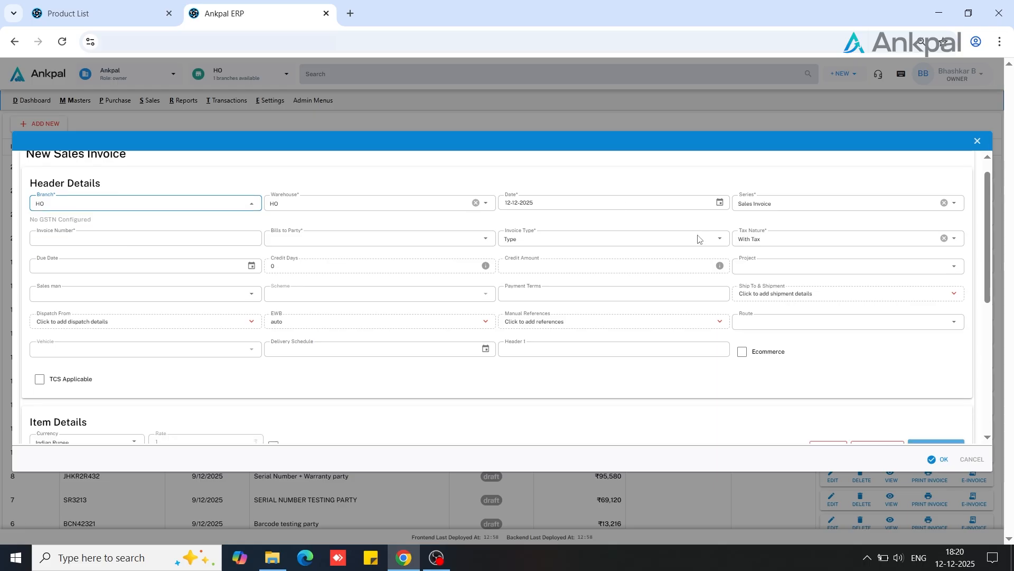
{"action": "scroll", "coordinate": [697, 239], "scroll_direction": "down", "scroll_amount": 4}
{"action": "scroll", "coordinate": [697, 238], "scroll_direction": "up", "scroll_amount": 4}
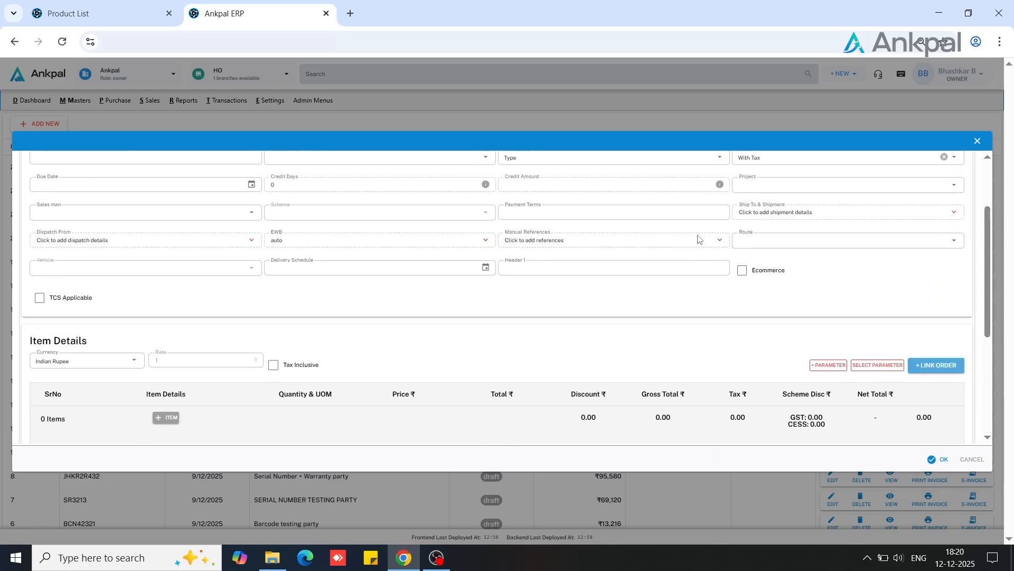
Set the invoice's bill-to party to ANKPAL TECHNOLOGIES PRIVATE LIMITED
{"action": "left_click", "coordinate": [390, 258]}
{"action": "type", "text": "ank"}
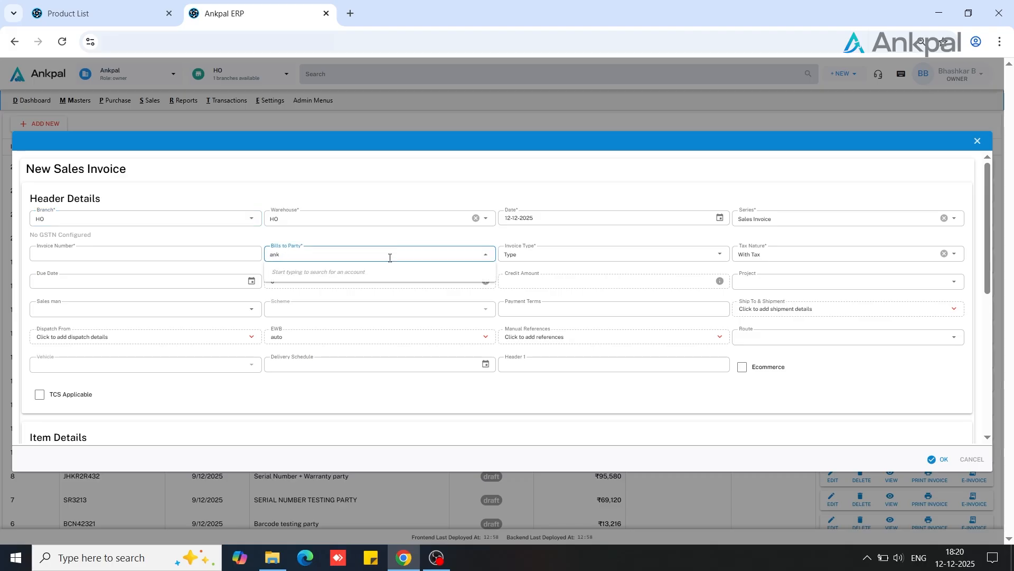
{"action": "type", "text": "pal"}
{"action": "key", "text": "Tab"}
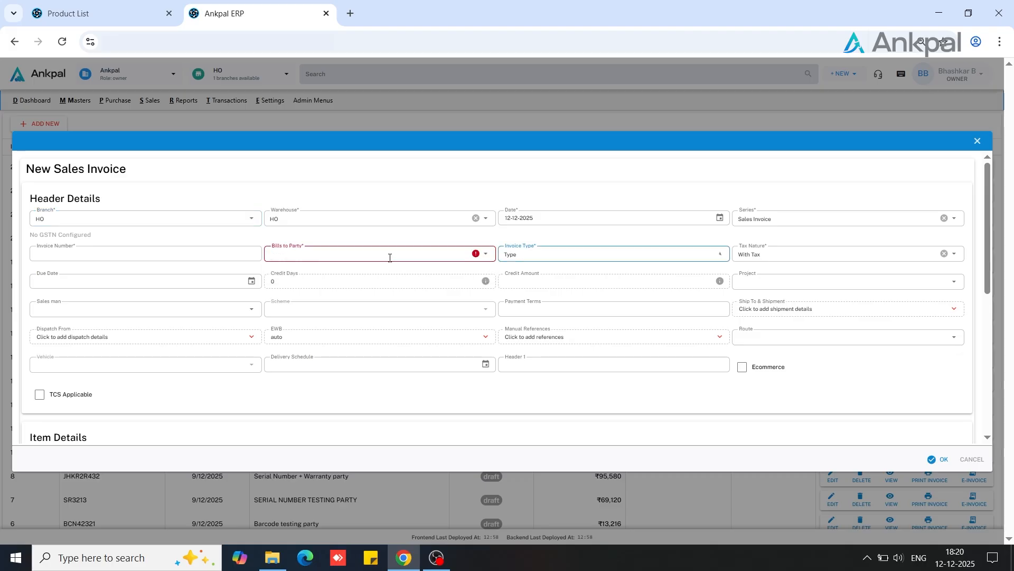
{"action": "left_click", "coordinate": [389, 258]}
{"action": "type", "text": "ank"}
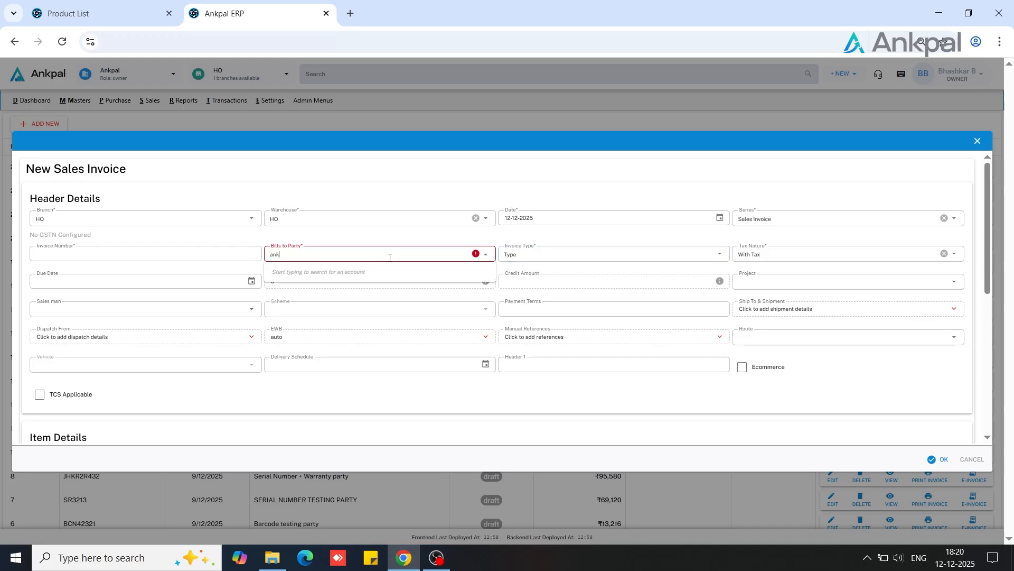
{"action": "type", "text": "pal"}
{"action": "key", "text": "Tab"}
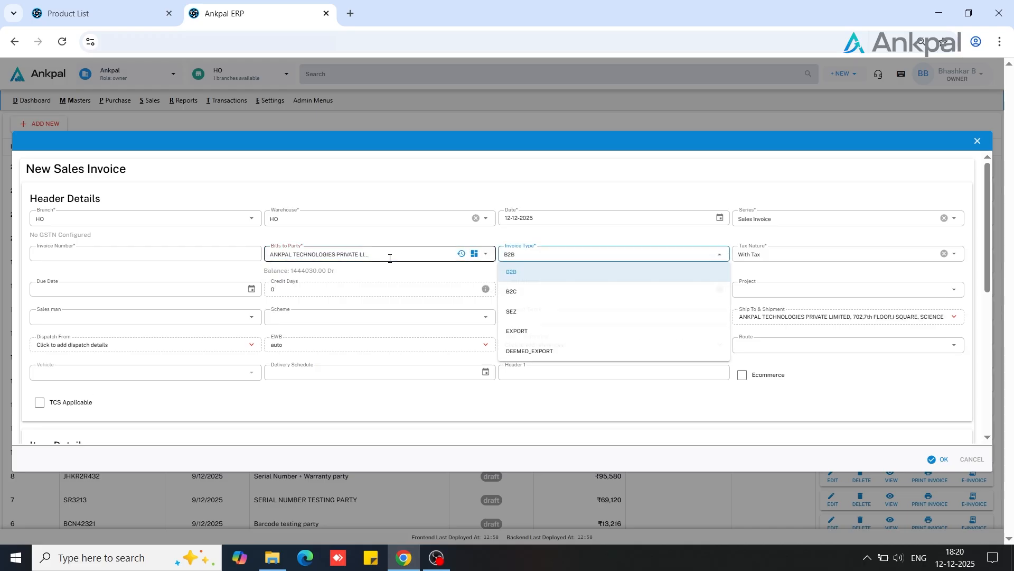
Add an item line to the invoice with the product test discount item
{"action": "scroll", "coordinate": [390, 257], "scroll_direction": "down", "scroll_amount": 5}
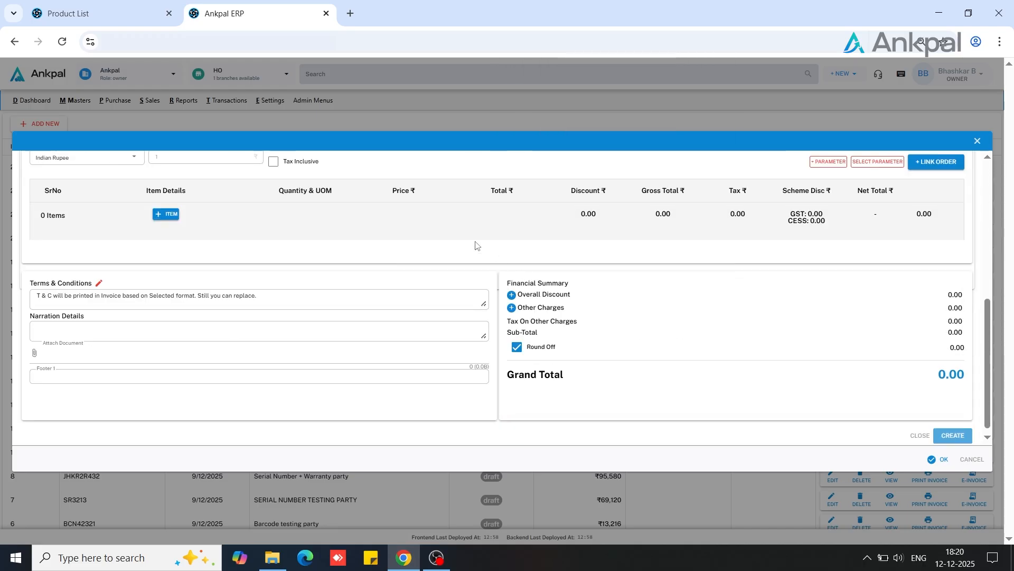
{"action": "left_click", "coordinate": [165, 214]}
{"action": "left_click", "coordinate": [117, 218]}
{"action": "left_click", "coordinate": [117, 219]}
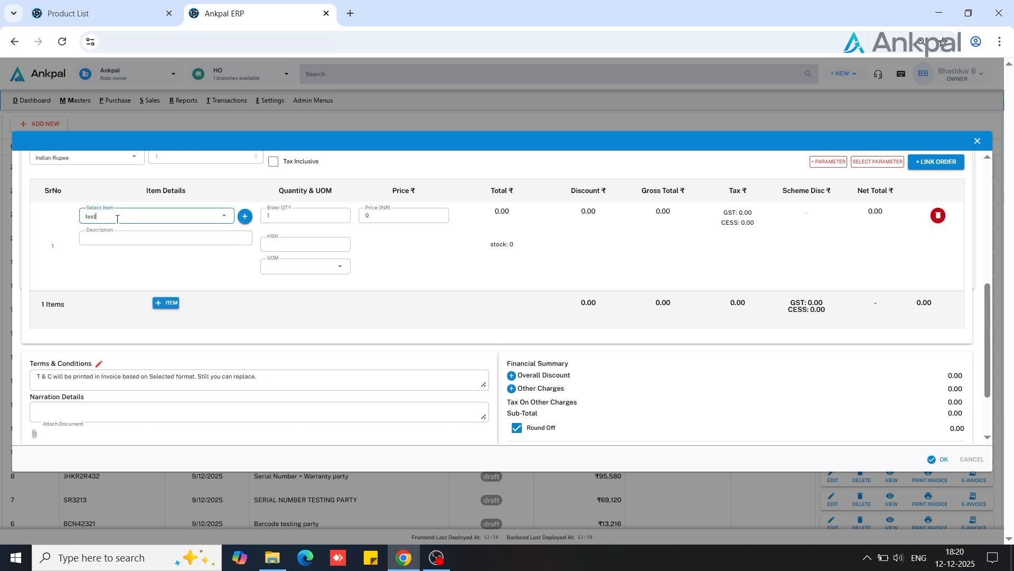
{"action": "key", "text": "Down"}
{"action": "key", "text": "Down"}
{"action": "key", "text": "Down"}
{"action": "key", "text": "Down"}
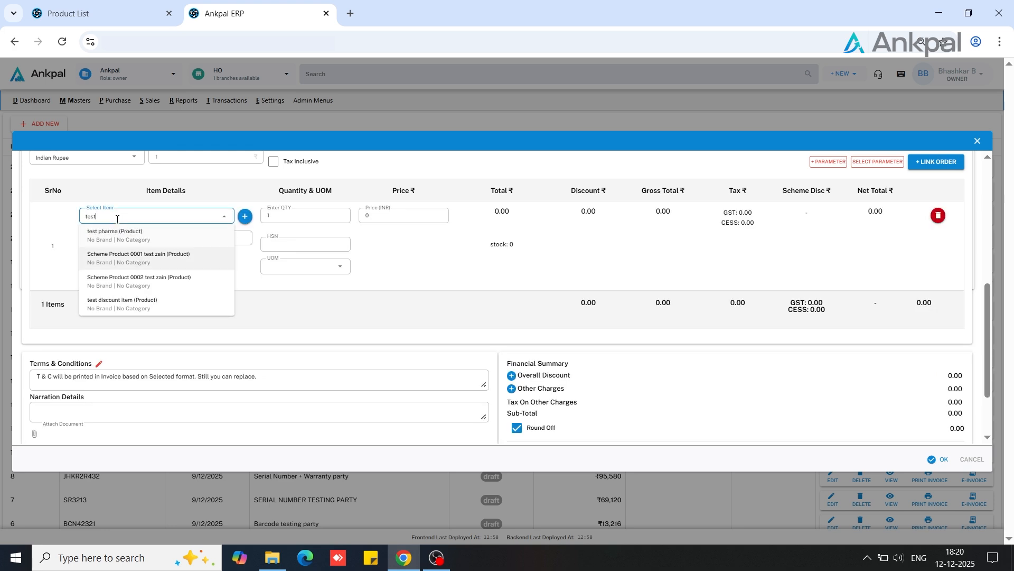
{"action": "key", "text": "Return"}
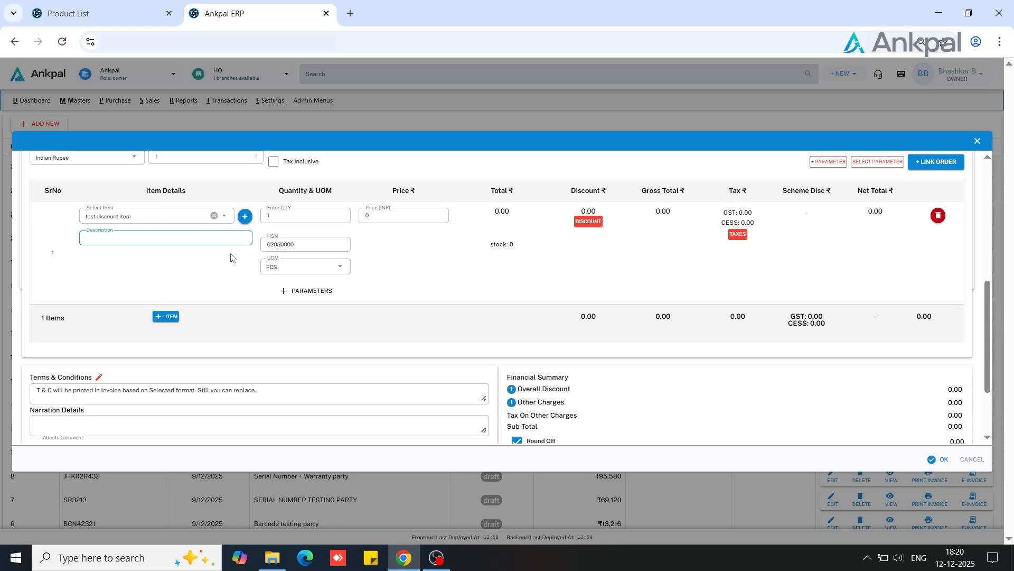
Look at the item's discount fields without changing them and set the item's price to 1000
{"action": "left_click", "coordinate": [587, 225]}
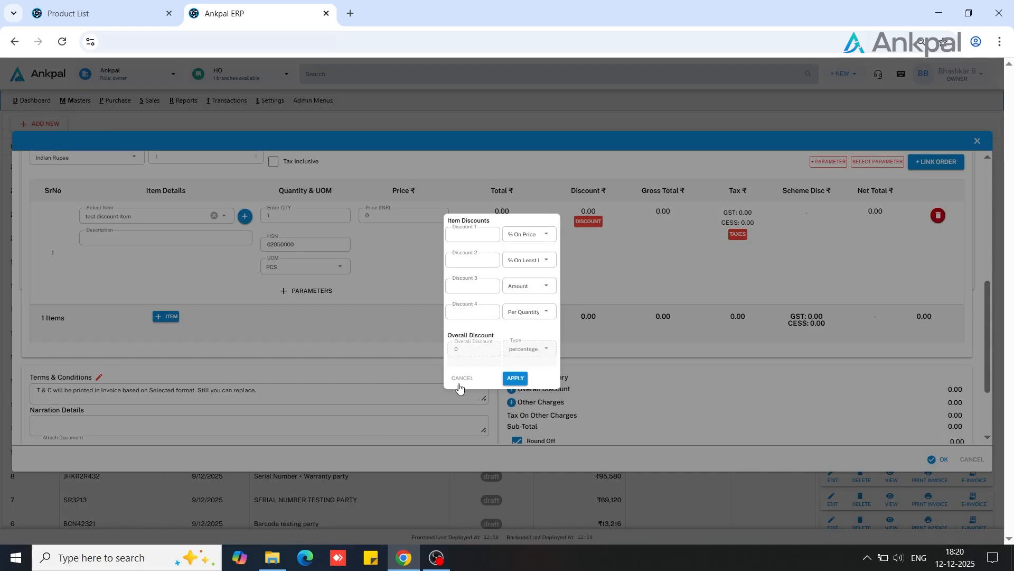
{"action": "left_click", "coordinate": [463, 378]}
{"action": "left_click", "coordinate": [382, 216]}
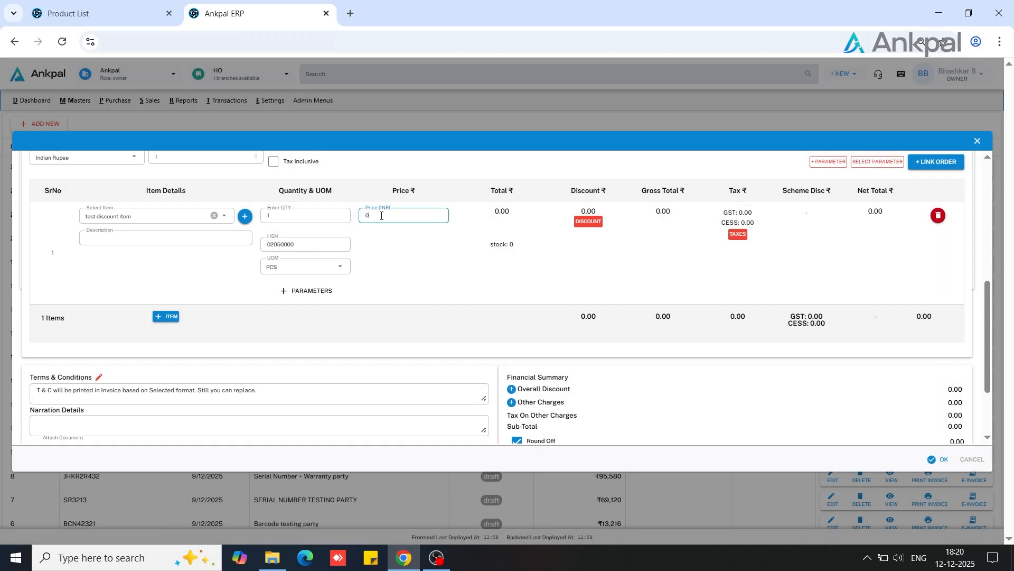
{"action": "type", "text": "1000"}
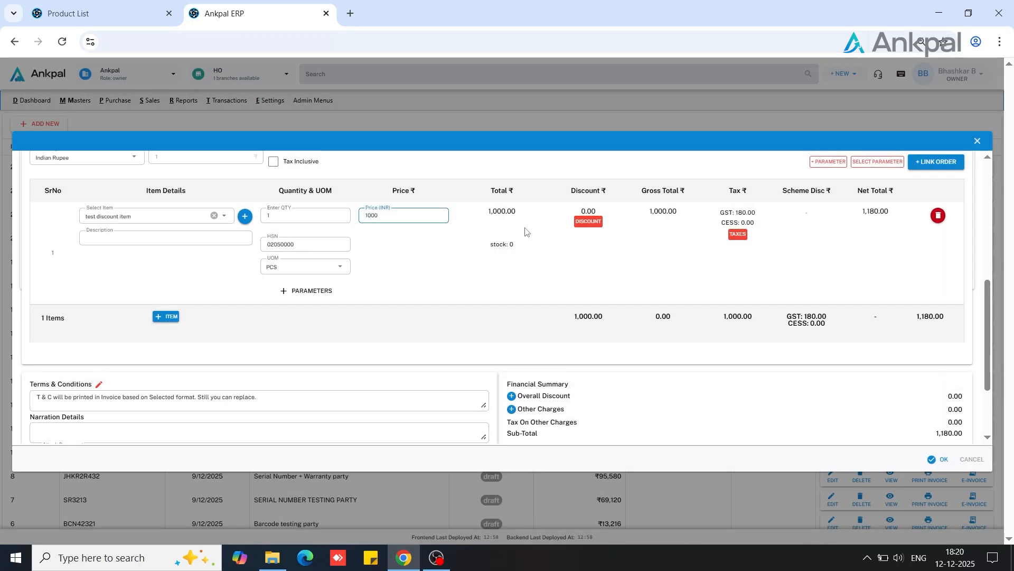
Apply item discounts of 10 (% On Price), 15 (% On Least Price), 100 (Amount) and 100 (Per Quantity) as Discounts 1 to 4
{"action": "left_click", "coordinate": [583, 223]}
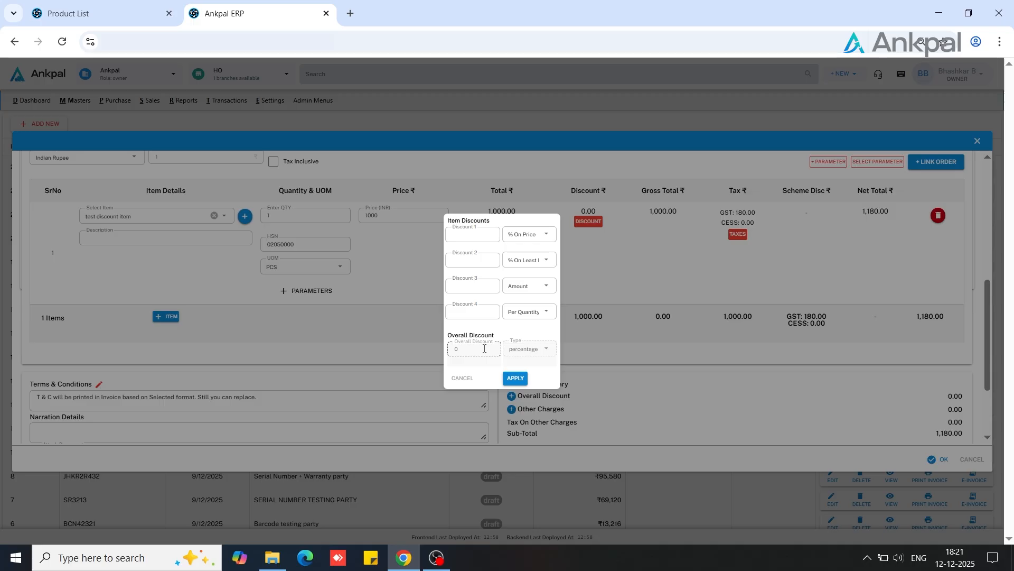
{"action": "left_click", "coordinate": [467, 234]}
{"action": "left_click", "coordinate": [470, 259]}
{"action": "type", "text": "15"}
{"action": "left_click", "coordinate": [459, 285]}
{"action": "left_click", "coordinate": [470, 314]}
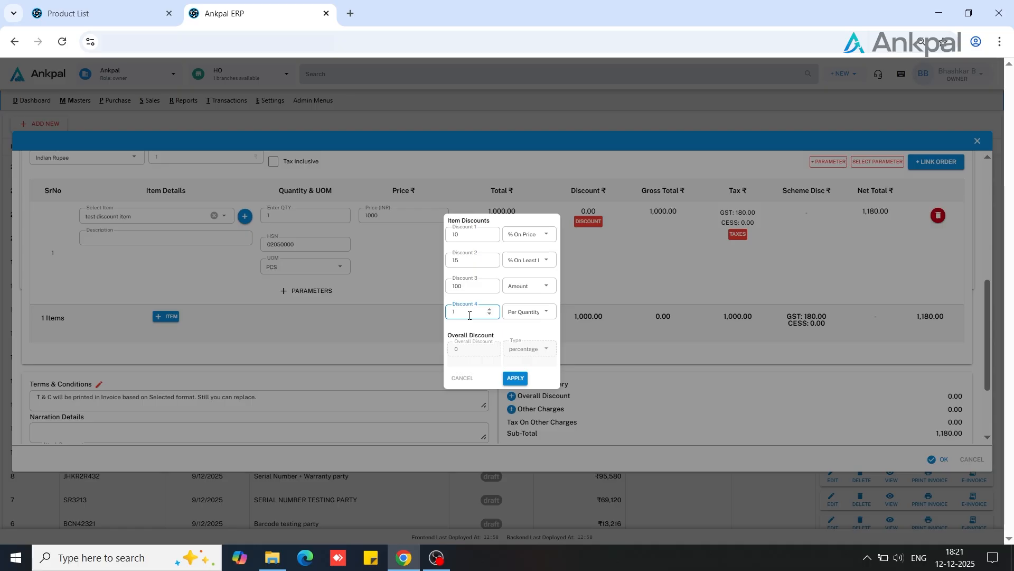
{"action": "left_click", "coordinate": [517, 380]}
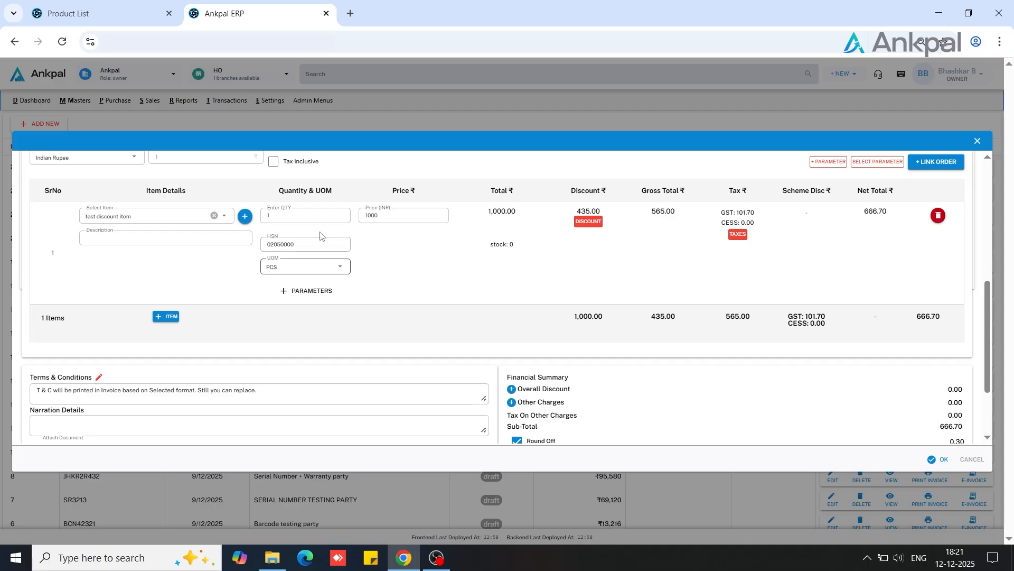
Set the item's quantity to 10 and reapply its existing discounts
{"action": "left_click", "coordinate": [289, 216]}
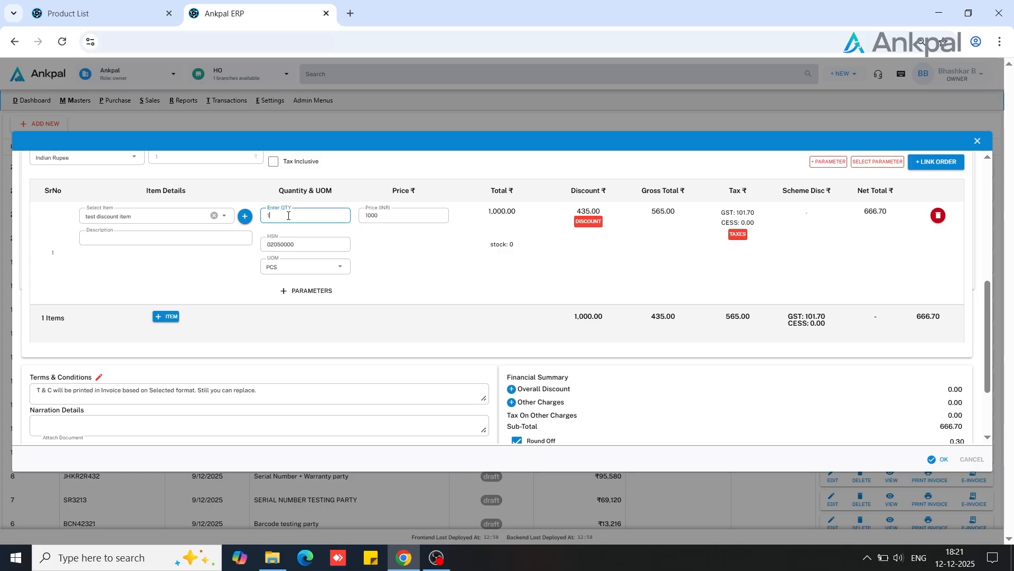
{"action": "type", "text": "0"}
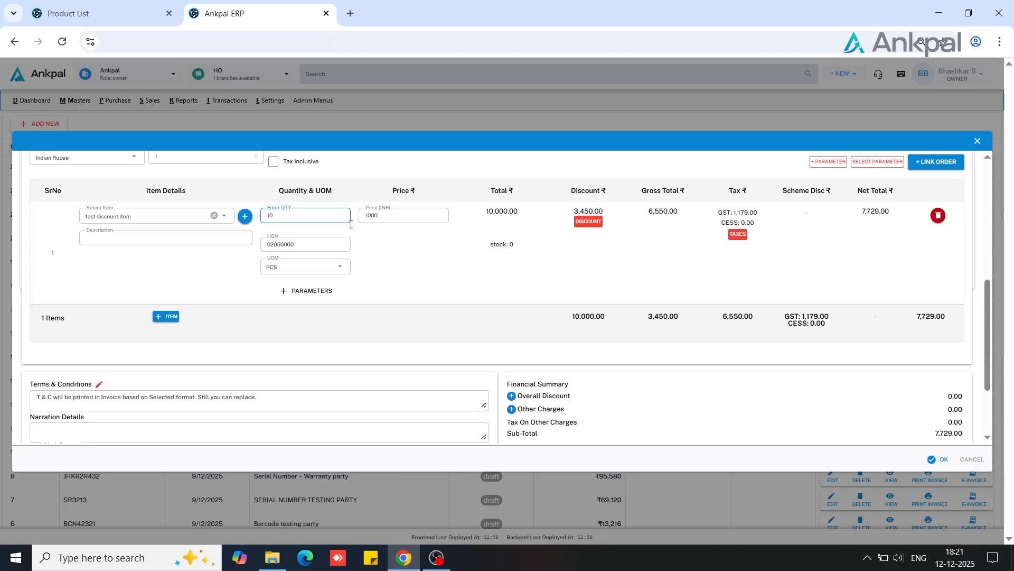
{"action": "left_click", "coordinate": [579, 223]}
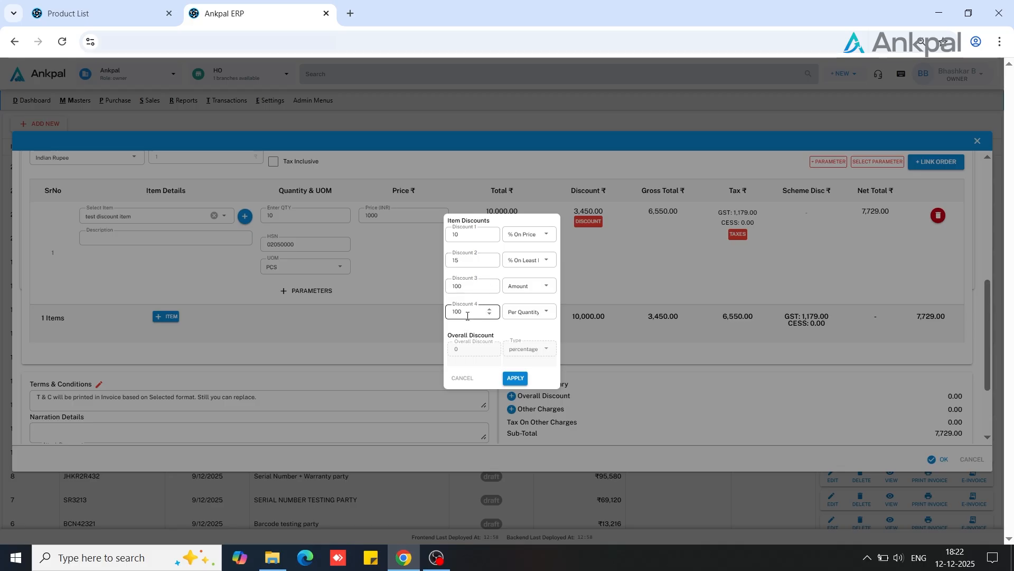
{"action": "left_click", "coordinate": [516, 379]}
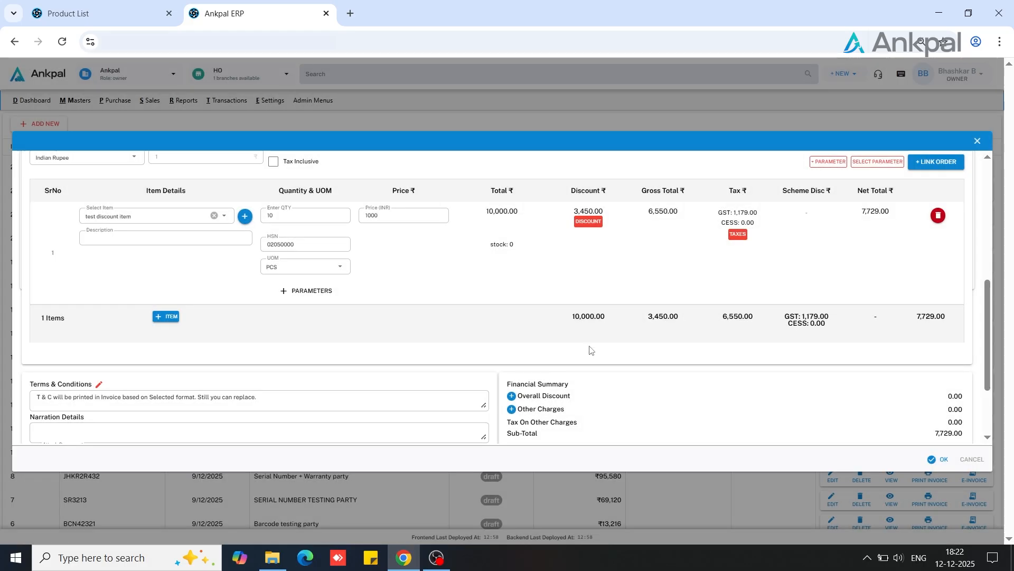
Apply an overall discount of 5 with type Percentage to the invoice
{"action": "scroll", "coordinate": [591, 349], "scroll_direction": "down", "scroll_amount": 2}
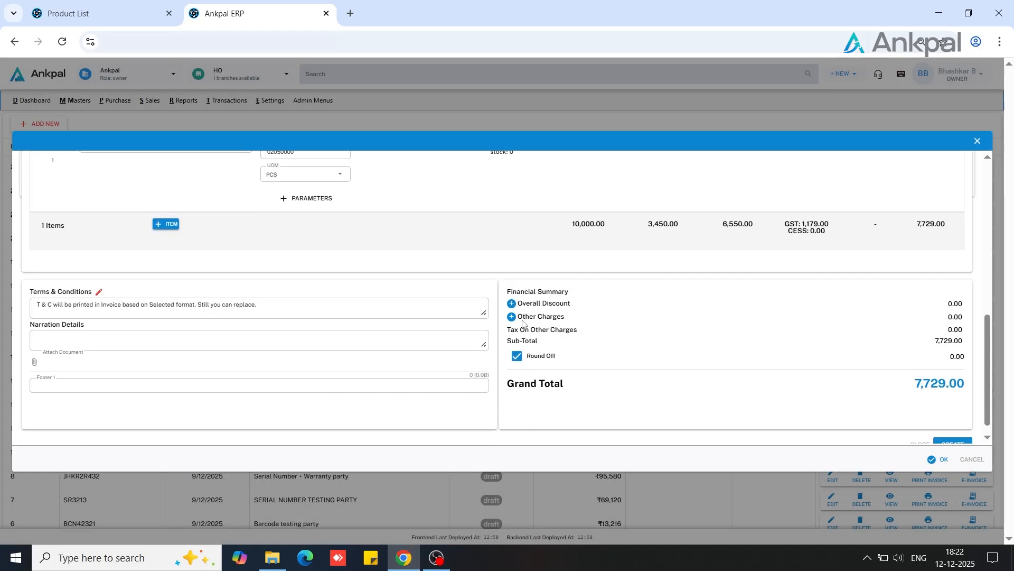
{"action": "left_click", "coordinate": [512, 304]}
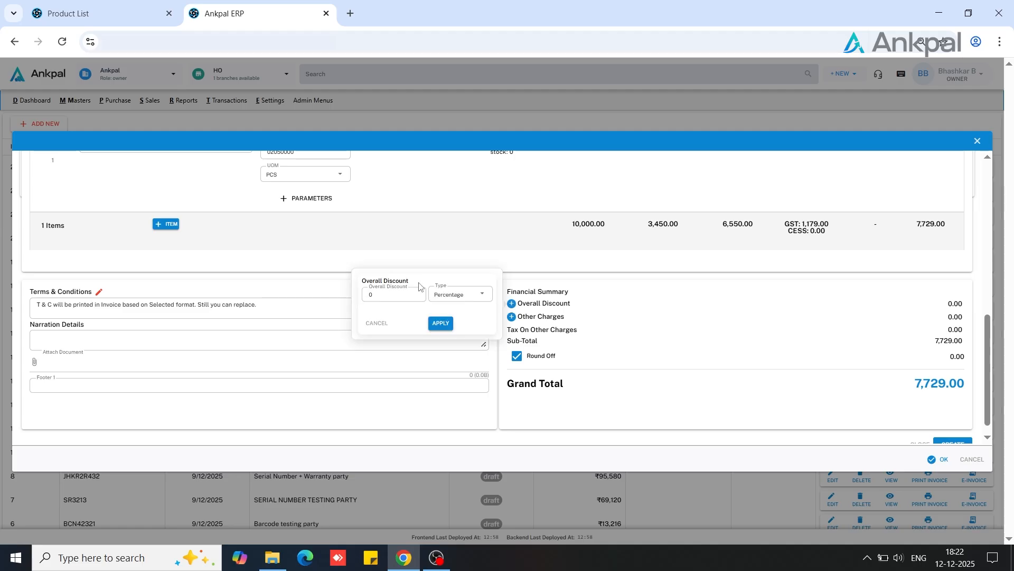
{"action": "left_click", "coordinate": [403, 294]}
{"action": "left_click", "coordinate": [441, 323]}
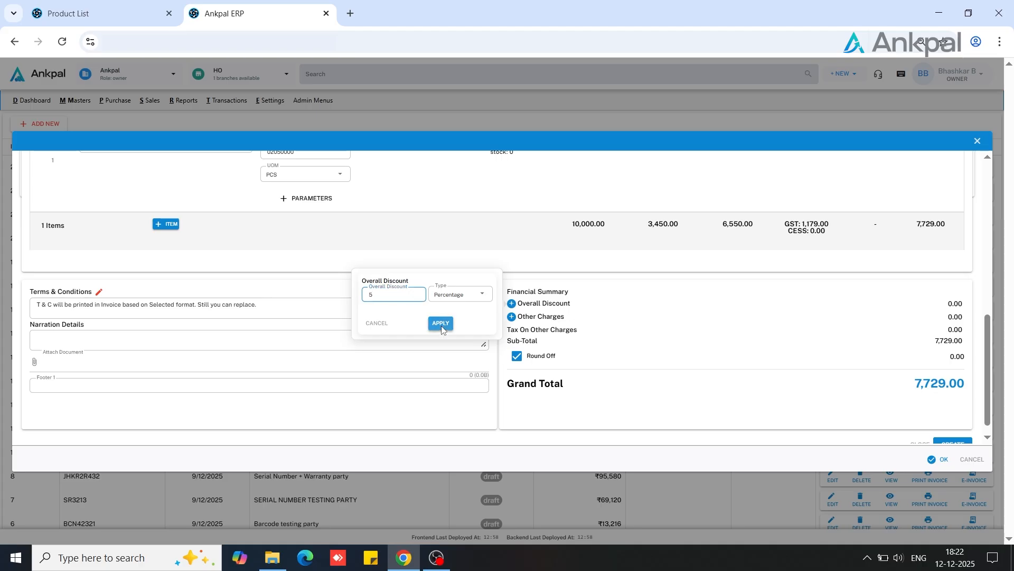
Review the item's discount breakdown and the invoice's financial summary, and try to create the invoice
{"action": "scroll", "coordinate": [709, 268], "scroll_direction": "up", "scroll_amount": 3}
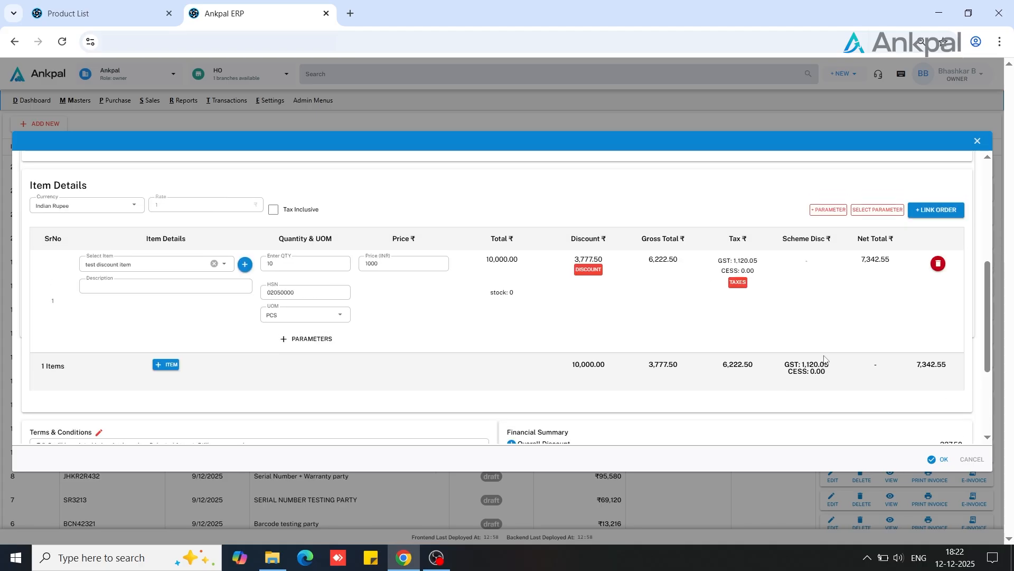
{"action": "scroll", "coordinate": [824, 355], "scroll_direction": "down", "scroll_amount": 3}
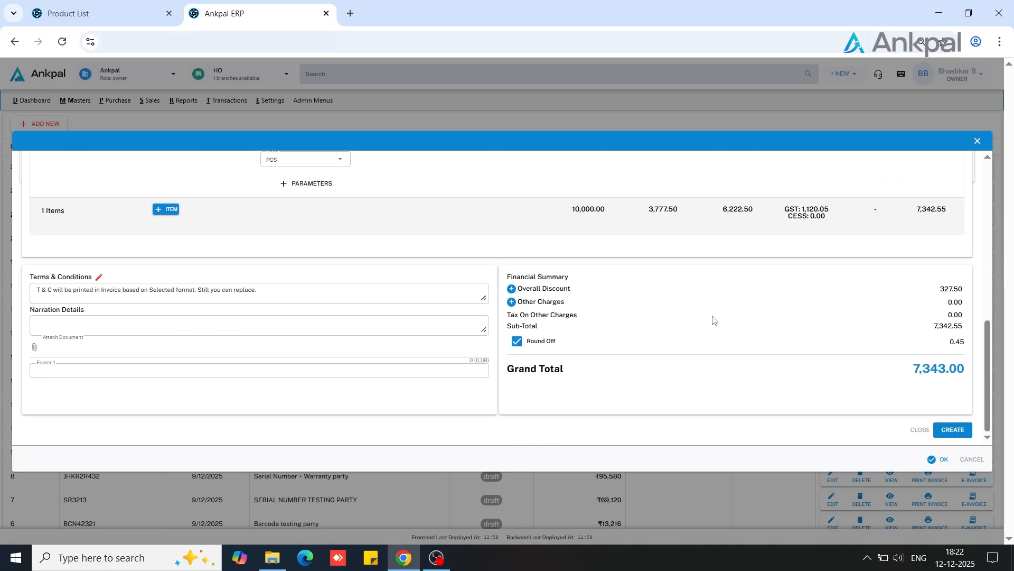
{"action": "scroll", "coordinate": [713, 319], "scroll_direction": "up", "scroll_amount": 3}
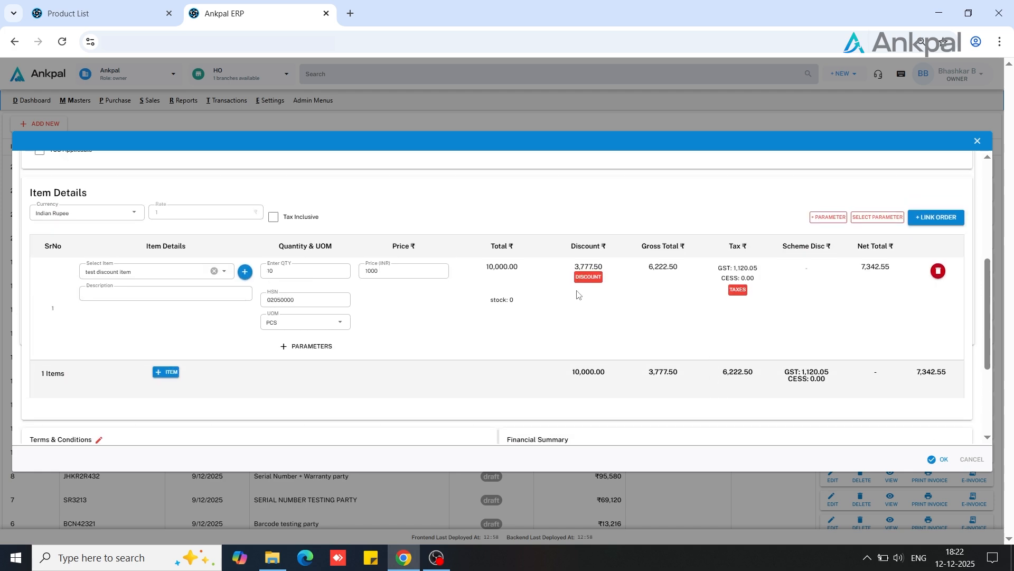
{"action": "left_click", "coordinate": [589, 279]}
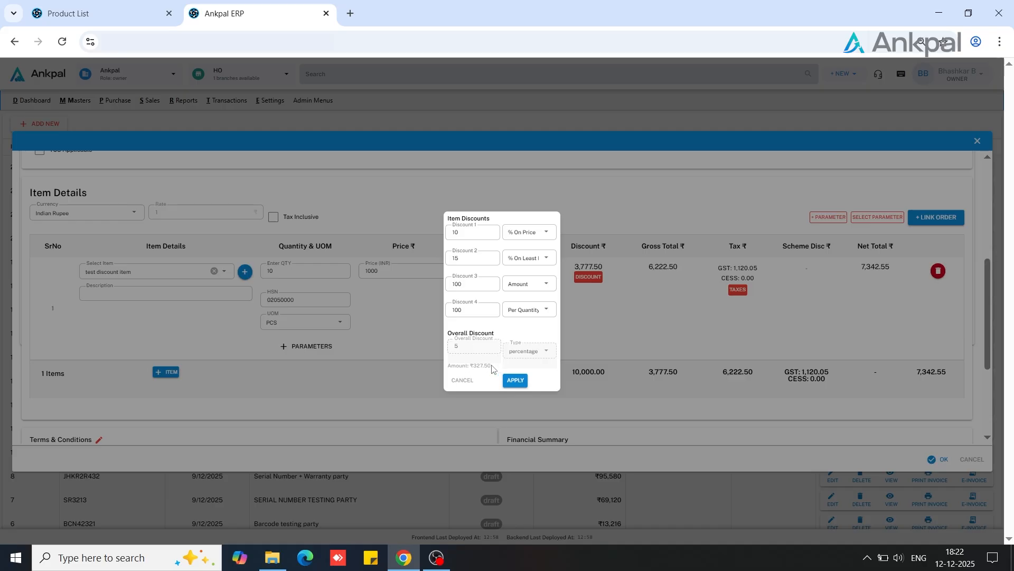
{"action": "left_click", "coordinate": [515, 381]}
{"action": "scroll", "coordinate": [696, 348], "scroll_direction": "down", "scroll_amount": 3}
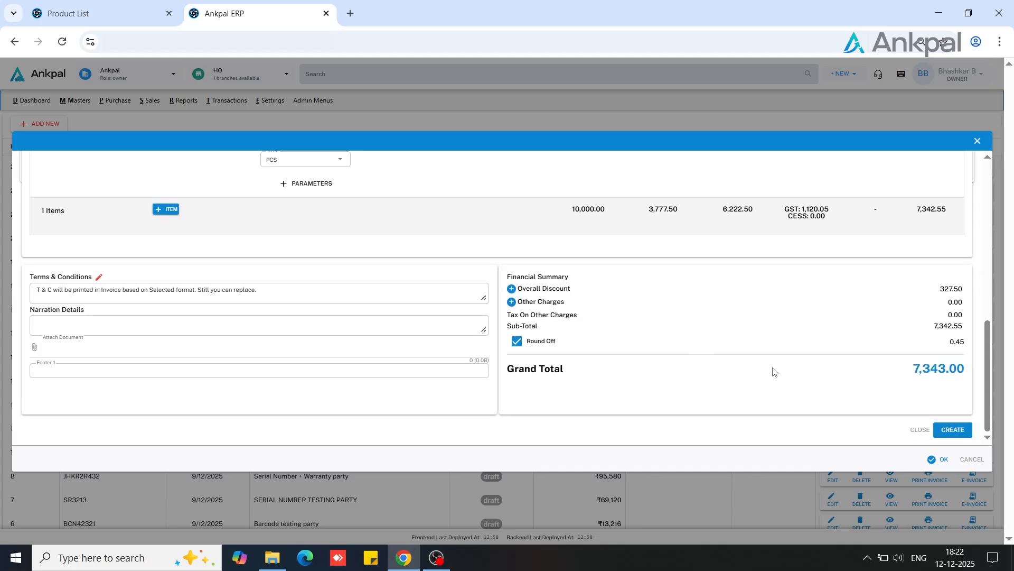
{"action": "left_click", "coordinate": [947, 434]}
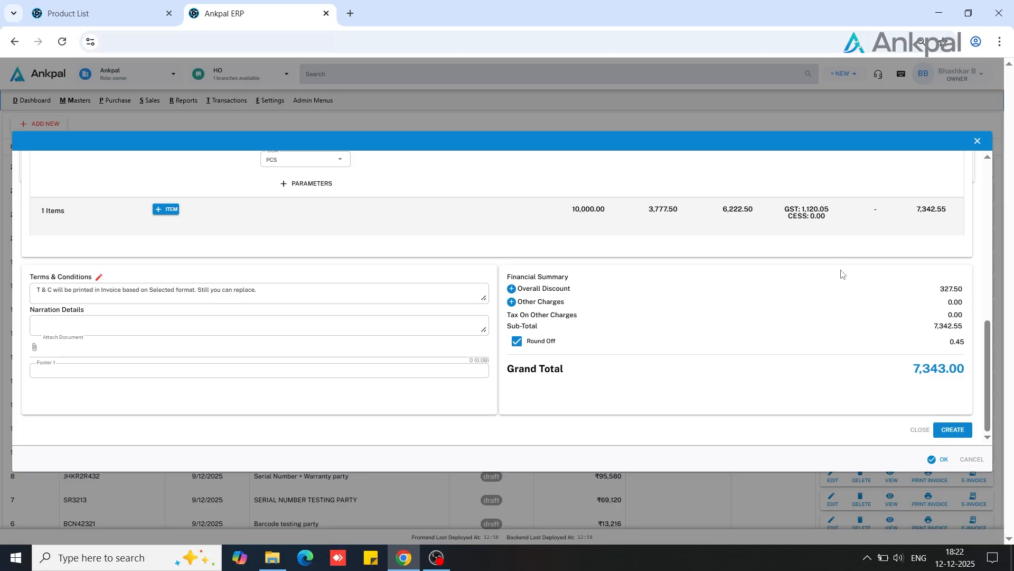
Check which discount types are available for the item's Discount 1 and leave its type as is
{"action": "scroll", "coordinate": [840, 275], "scroll_direction": "up", "scroll_amount": 4}
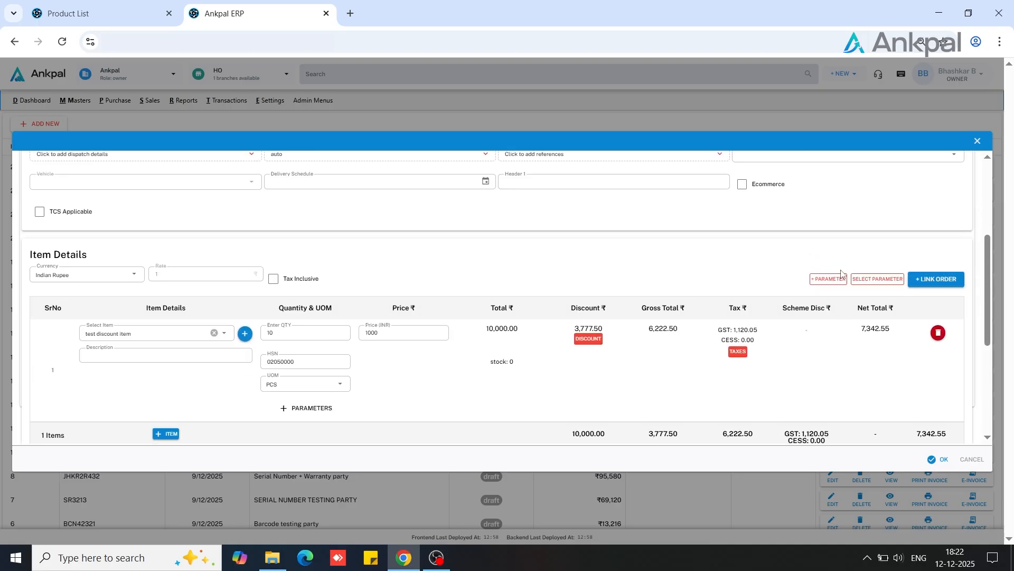
{"action": "left_click", "coordinate": [588, 339]}
{"action": "left_click", "coordinate": [520, 237]}
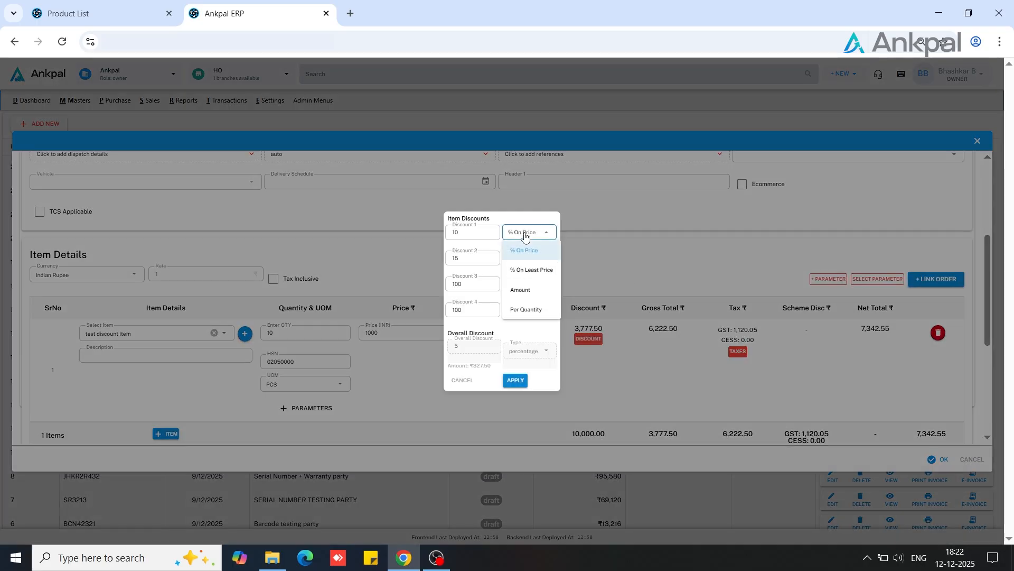
{"action": "left_click", "coordinate": [611, 243]}
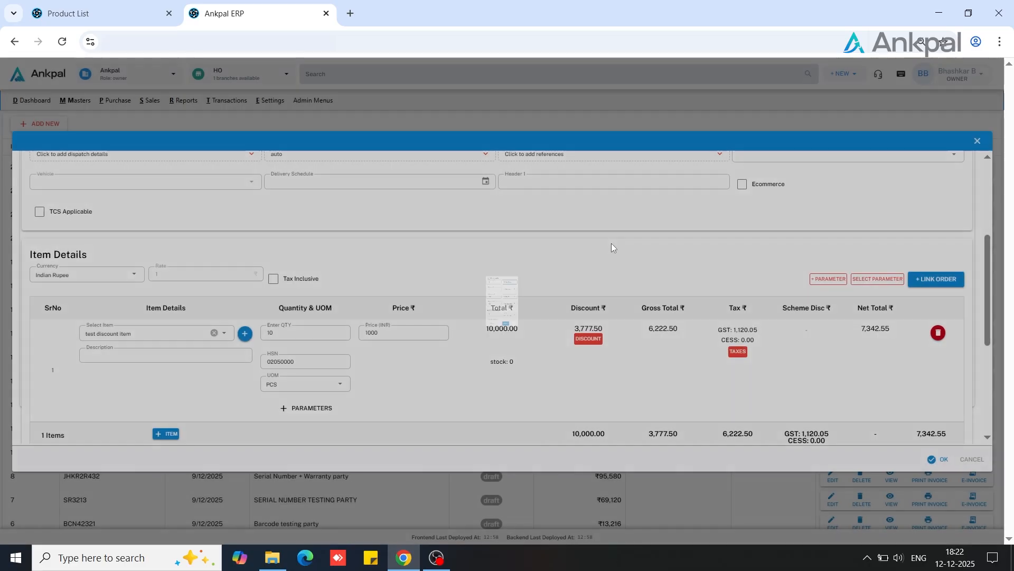